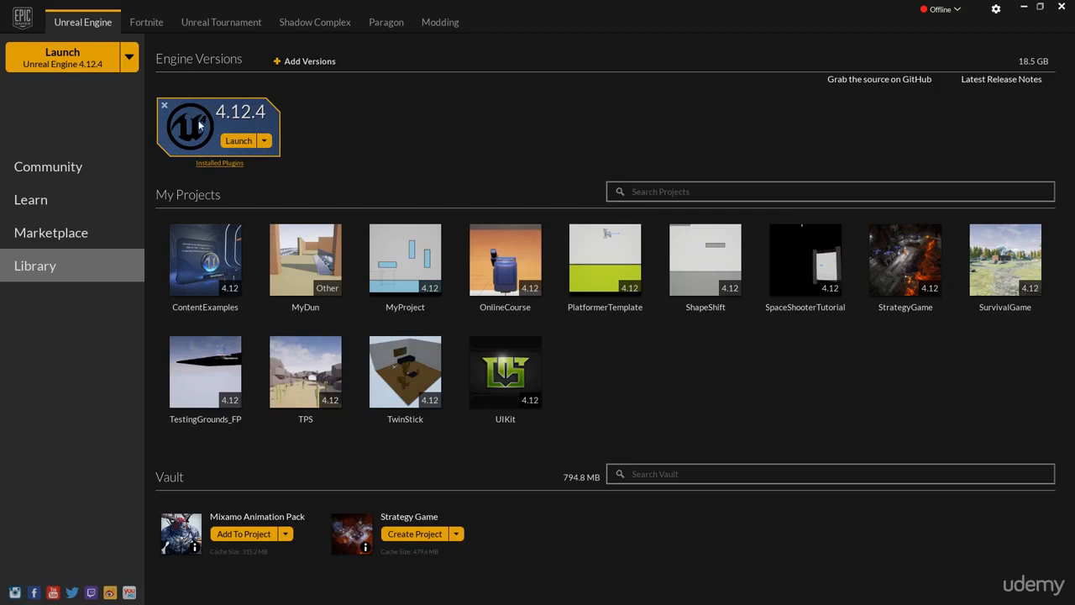
# Step: Launch Unreal Engine 4.12.4 and open the setup for a new project
pyautogui.click(265, 141)
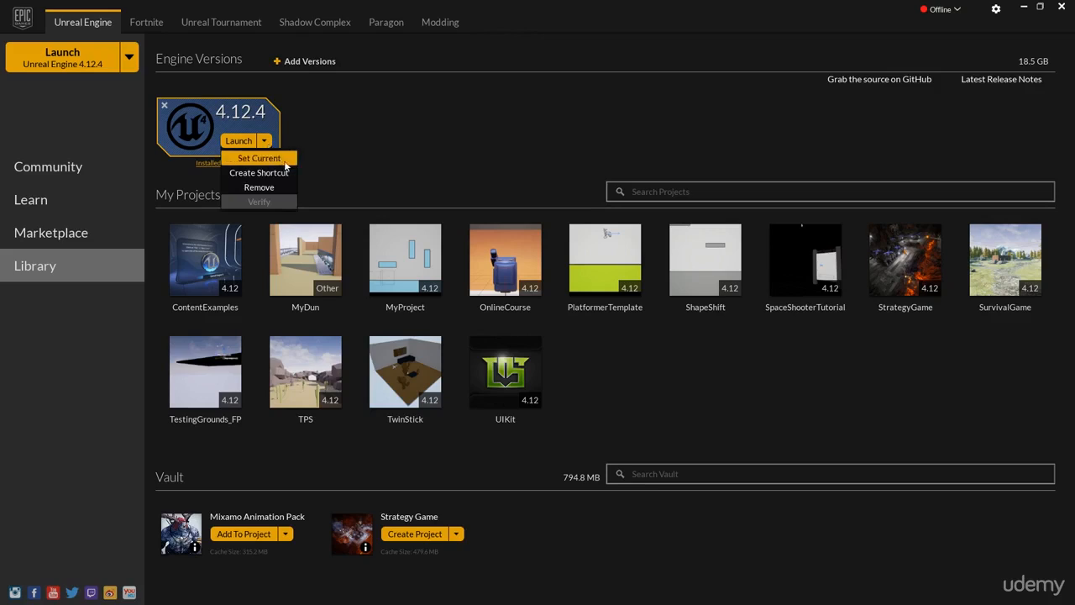
pyautogui.click(241, 141)
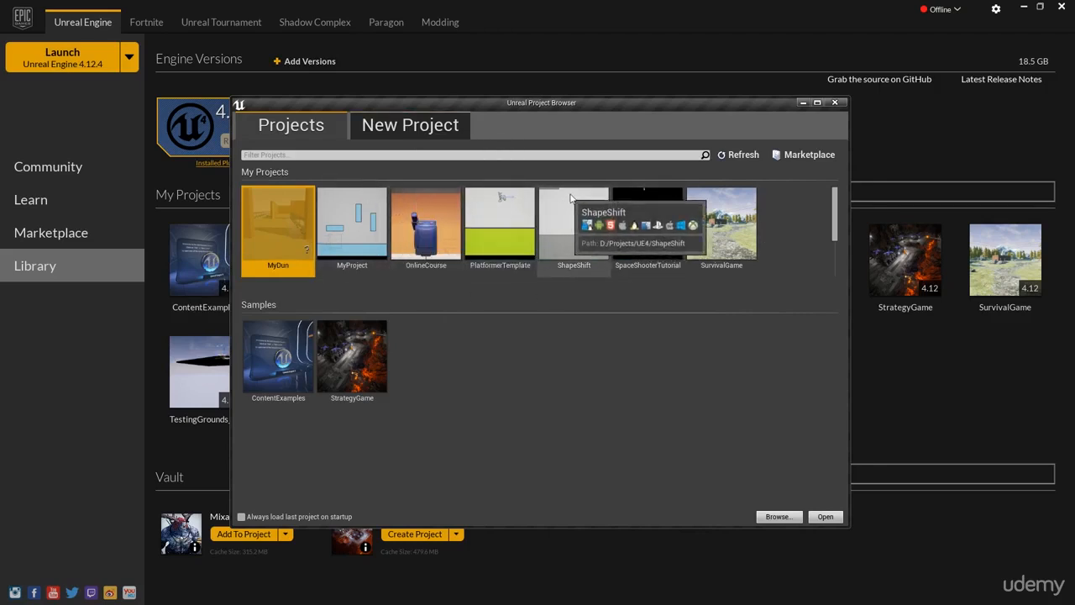
pyautogui.click(430, 130)
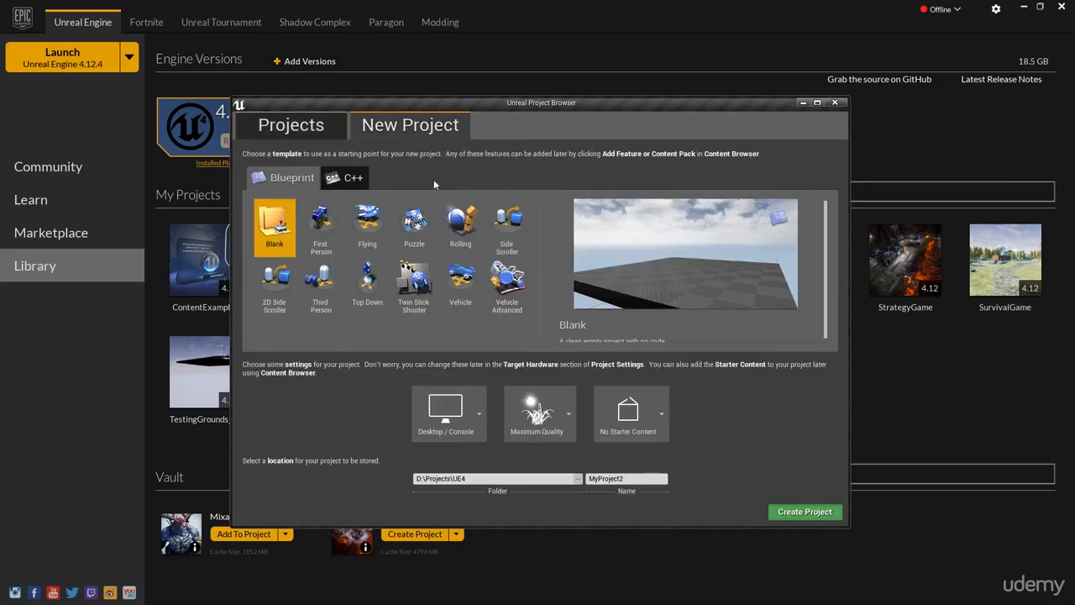
# Step: Examine the C++ and Blueprint project templates, including First Person, Flying, Puzzle, Rolling, Side Scroller, Vehicle Advanced and 2D Side Scroller
pyautogui.click(360, 178)
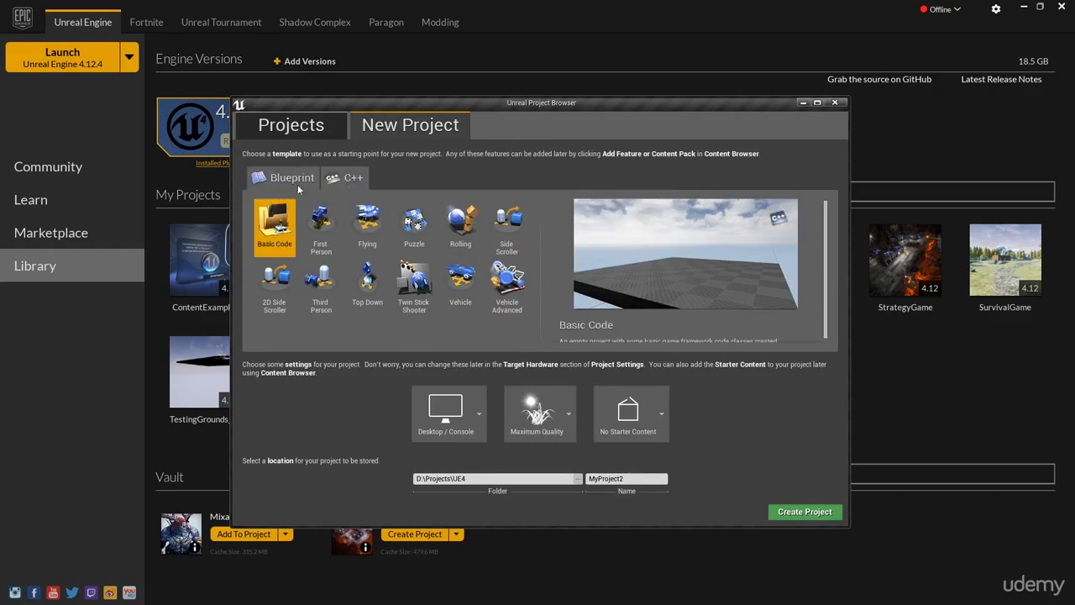
pyautogui.click(300, 181)
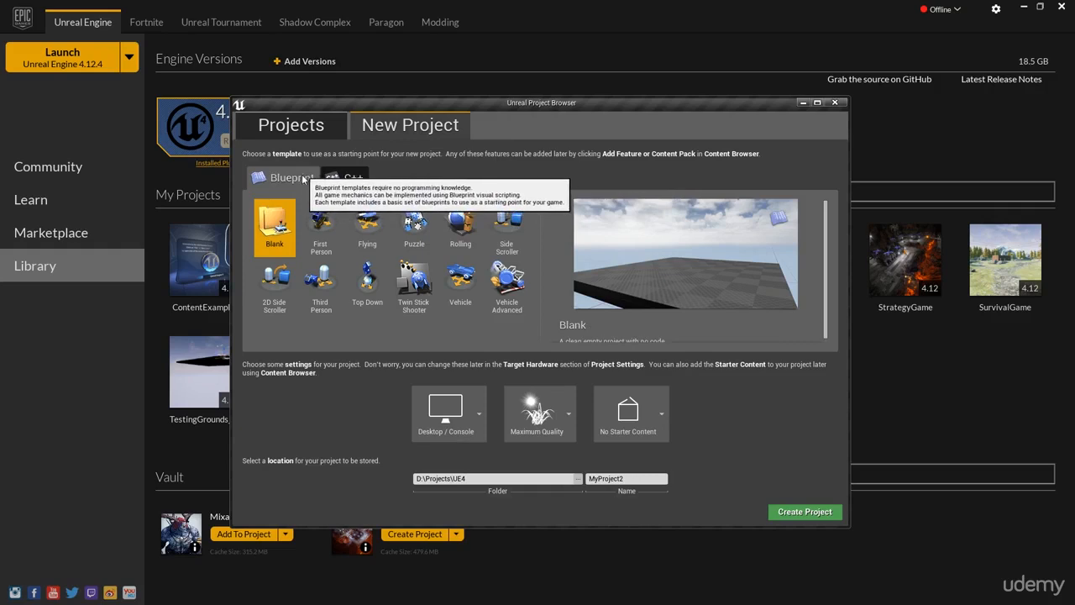
pyautogui.click(326, 237)
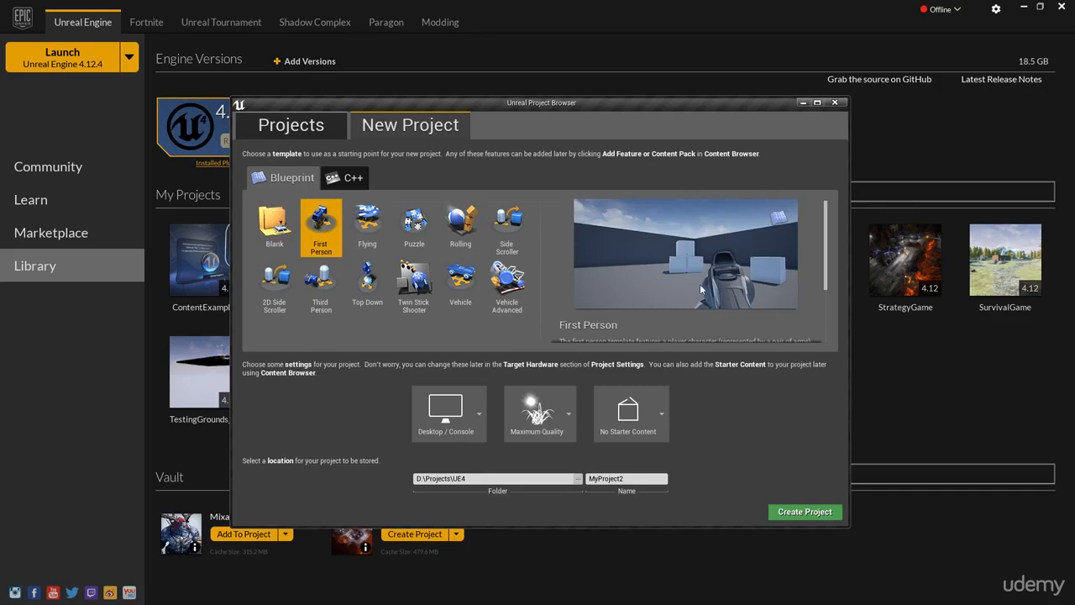
pyautogui.click(366, 227)
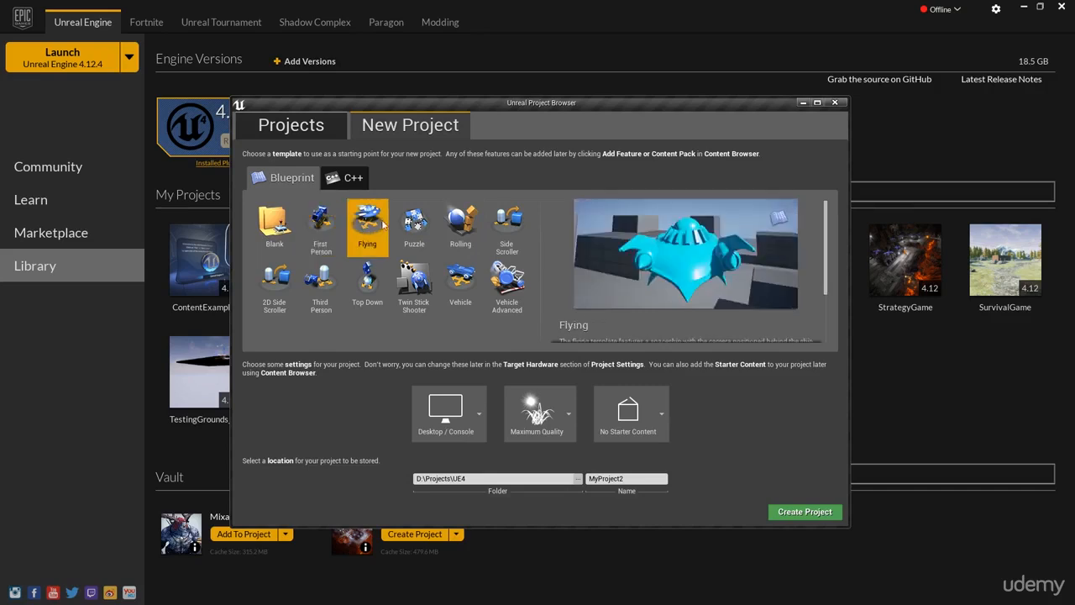
pyautogui.click(415, 225)
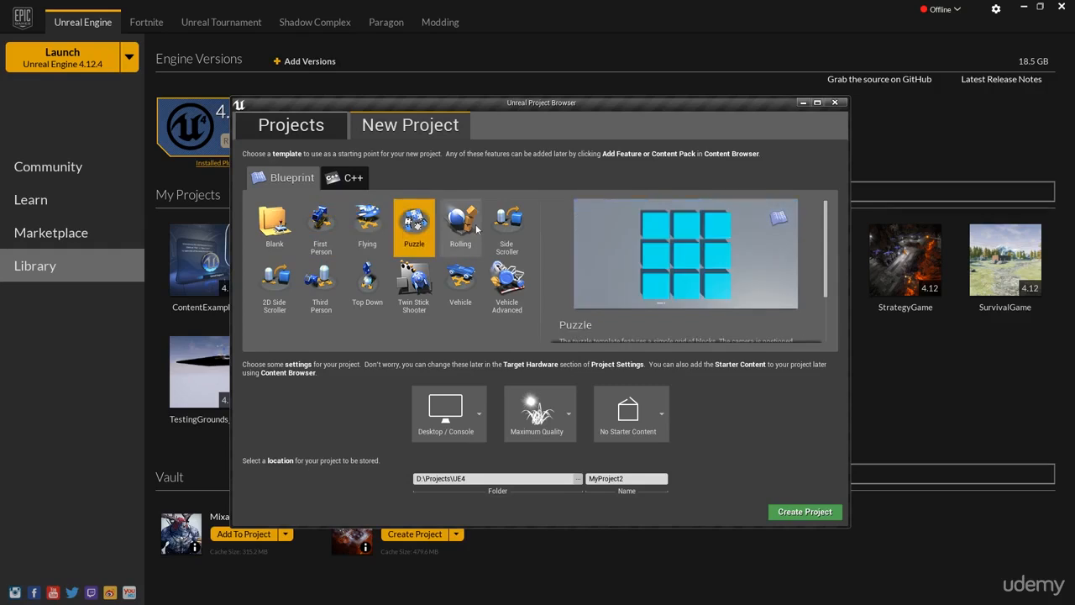
pyautogui.click(460, 225)
pyautogui.click(523, 229)
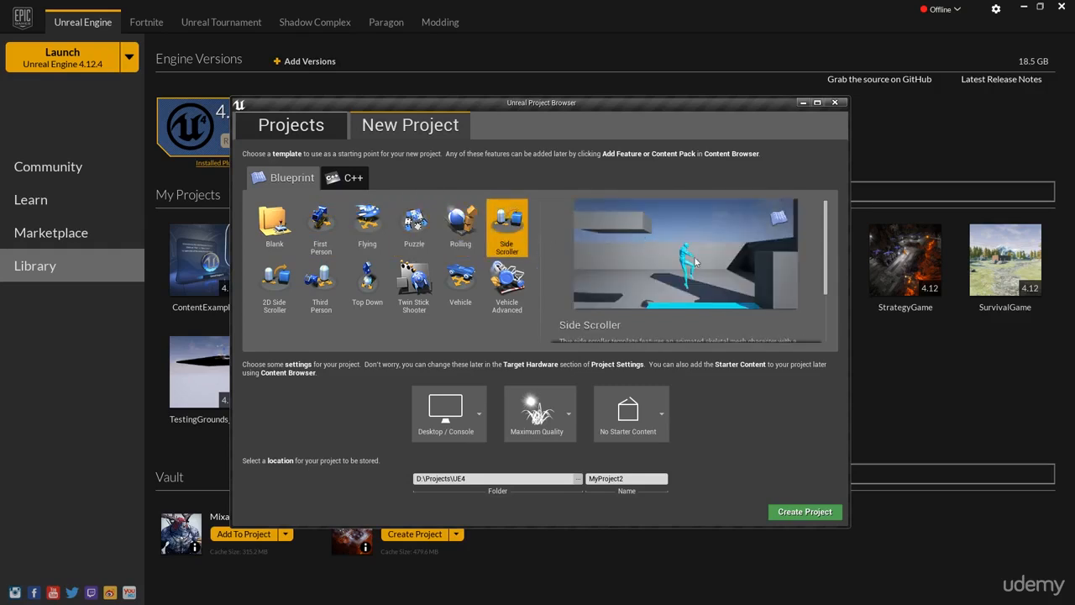
pyautogui.click(508, 284)
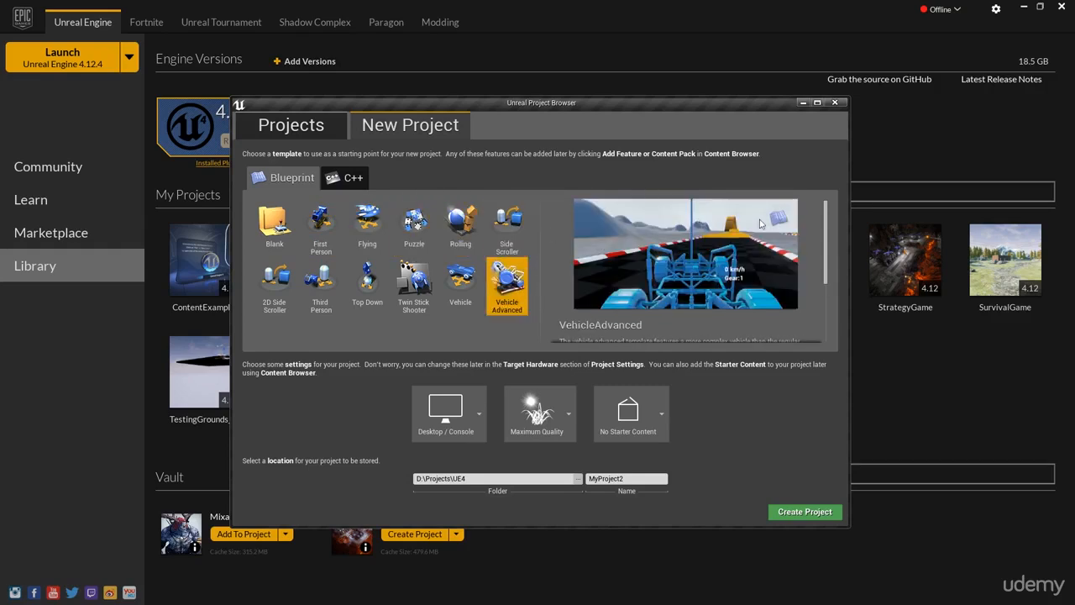
pyautogui.click(265, 282)
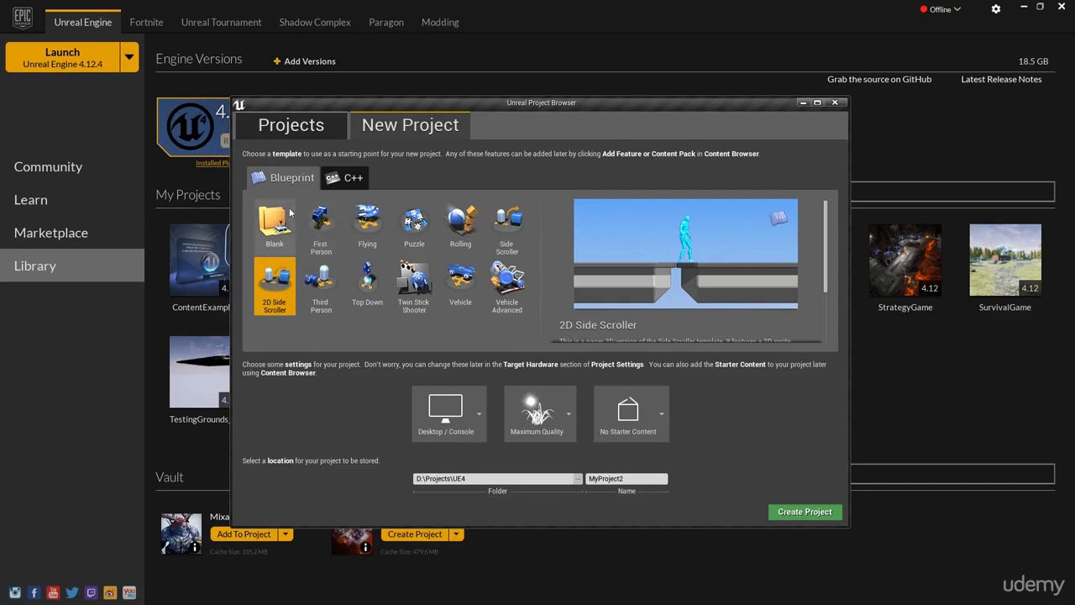
# Step: Create a Blank Blueprint project named SpaceShooterTemplate in D:\Projects\UE4, with no starter content
pyautogui.click(288, 215)
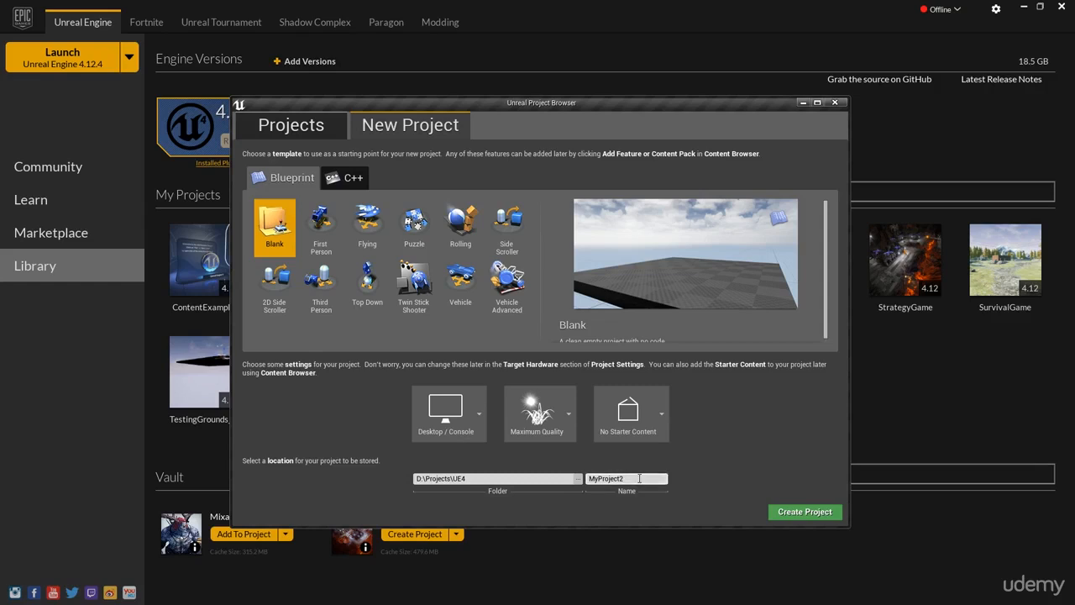
pyautogui.click(638, 432)
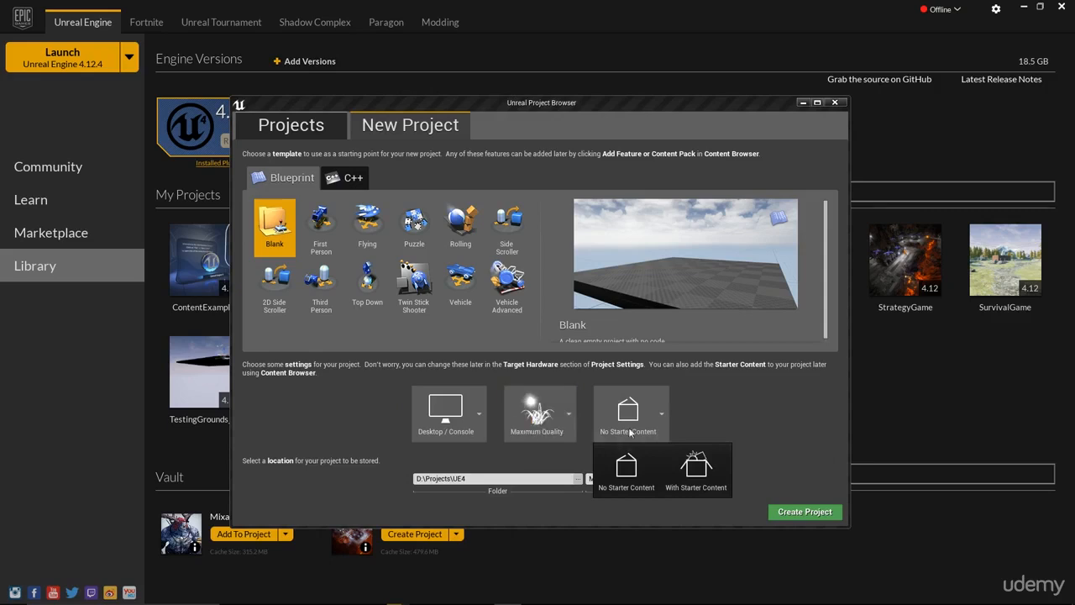
pyautogui.click(740, 420)
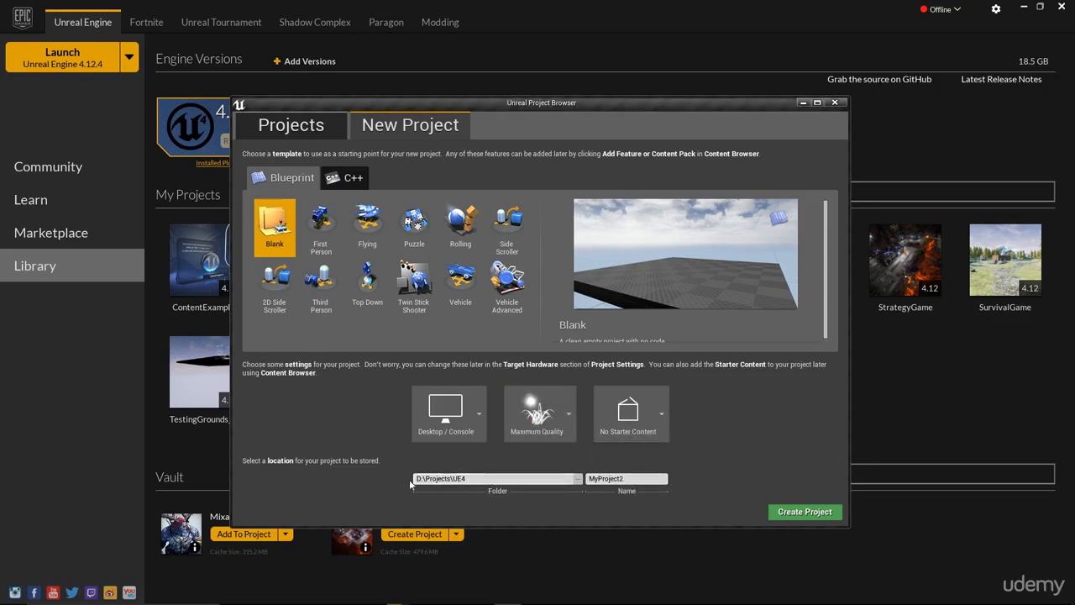
pyautogui.click(451, 478)
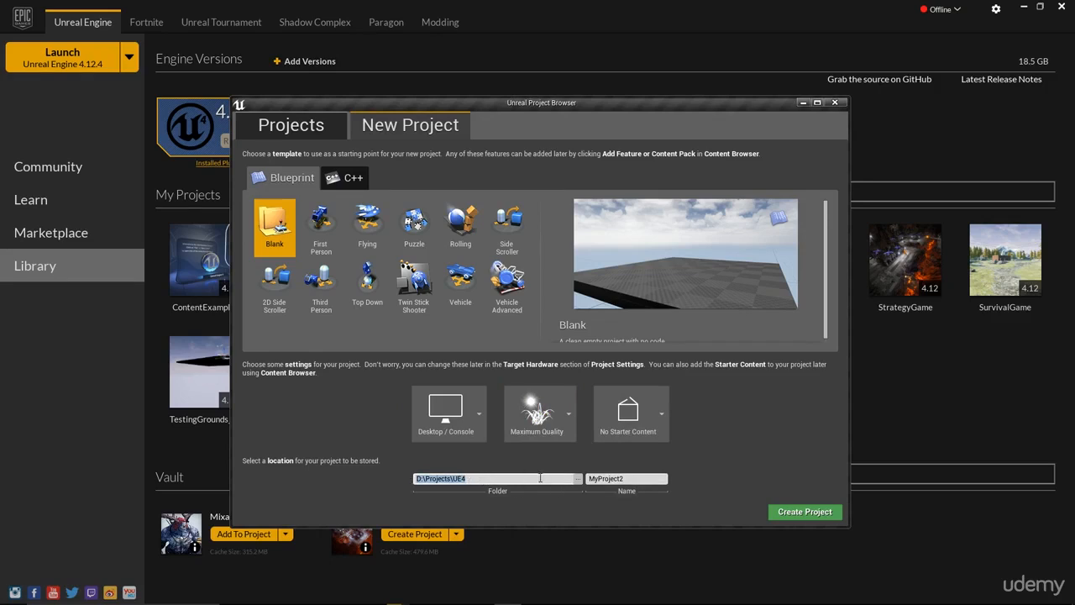
pyautogui.click(648, 479)
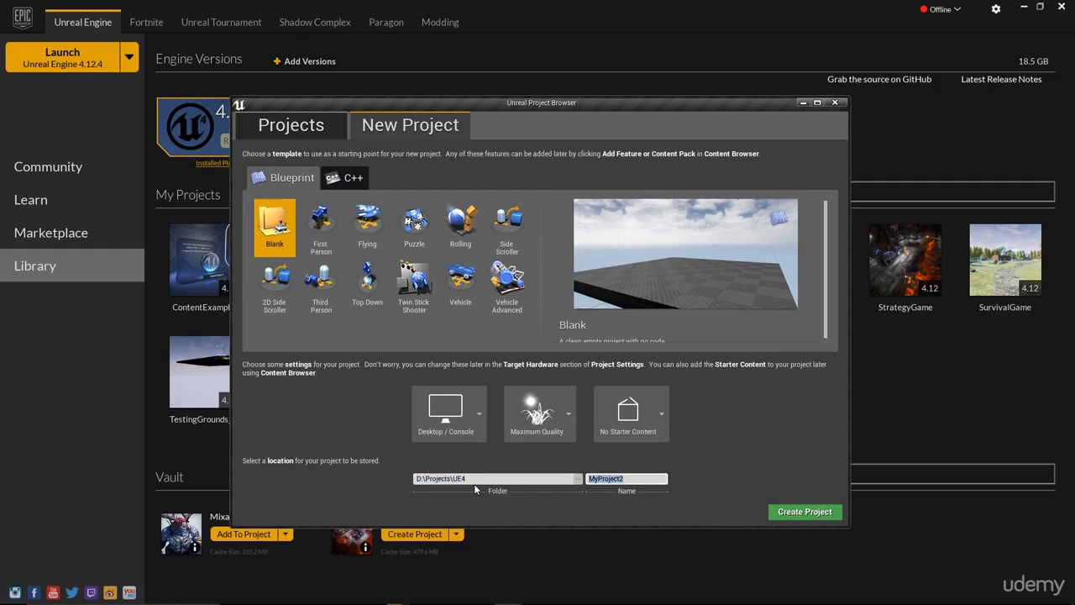
pyautogui.write('SpaceShooterTemplate')
pyautogui.click(811, 511)
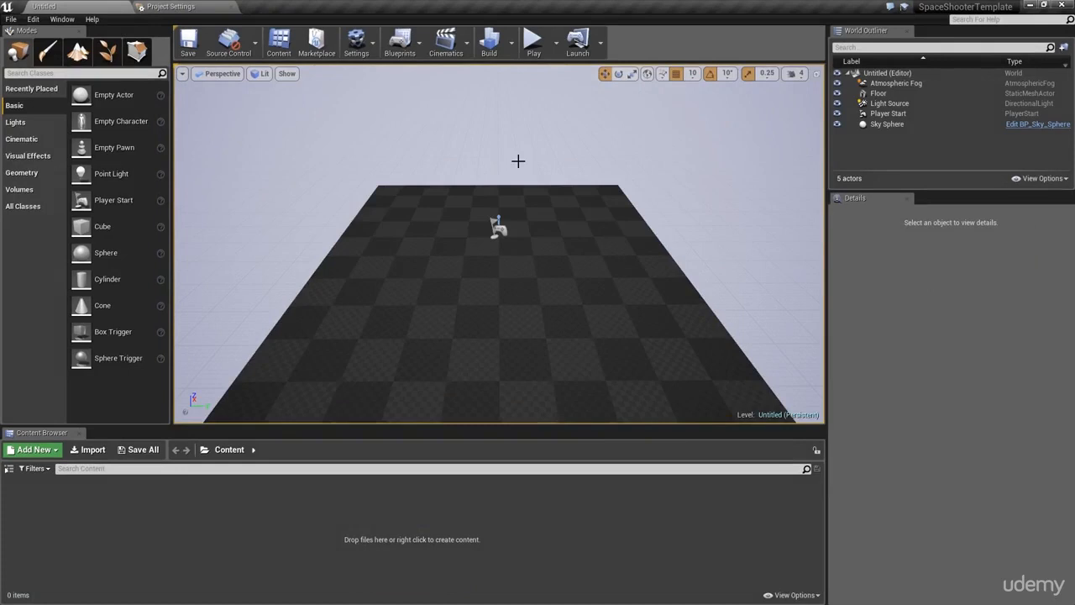
# Step: Look over the default level and select its floor
pyautogui.scroll(-1, 511, 216)
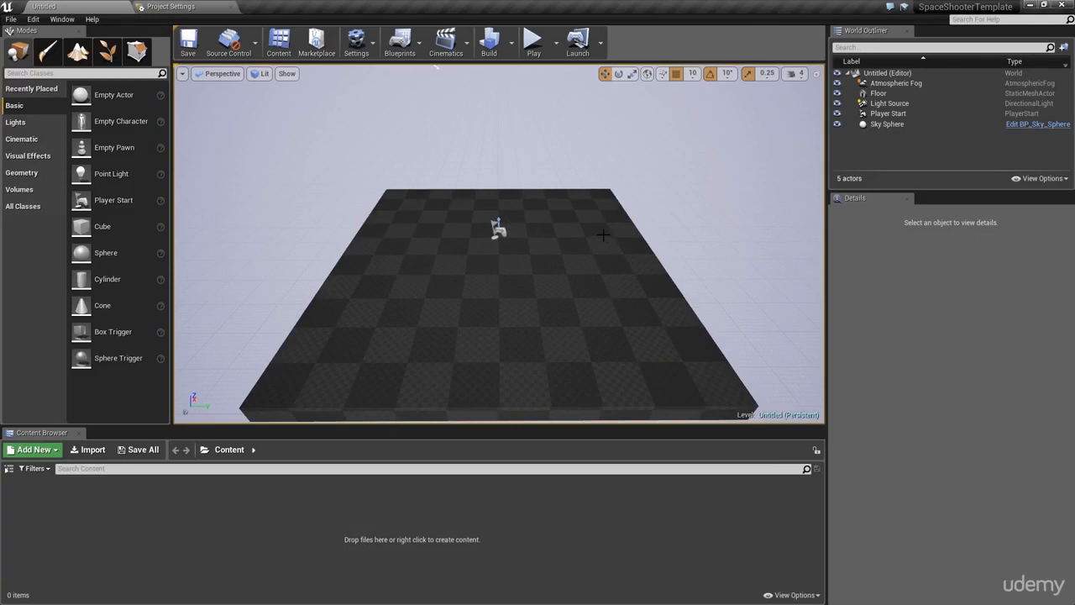
pyautogui.keyDown('alt'); pyautogui.moveTo(618, 289); pyautogui.dragTo(588, 289); pyautogui.keyUp('alt')
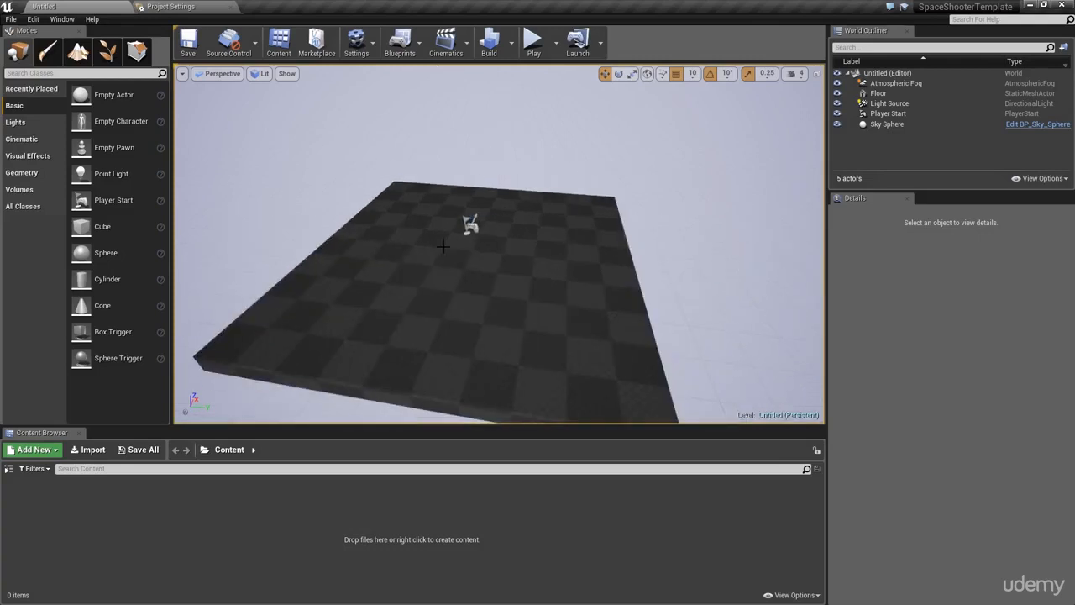
pyautogui.click(470, 225)
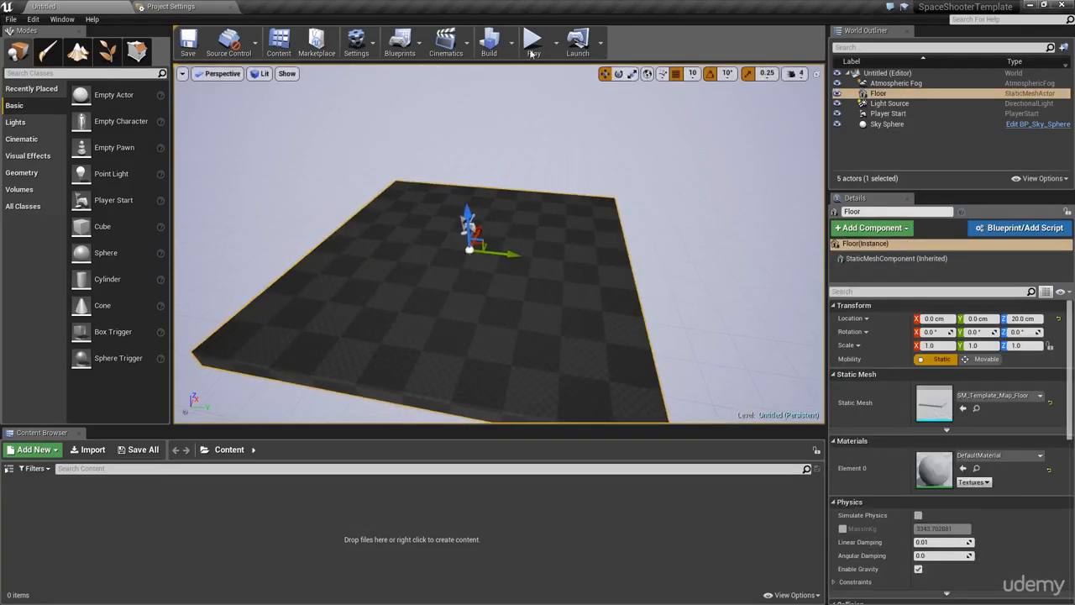
# Step: Play the default level, fly the default pawn forward, backward and sideways around the floor, and end the play session
pyautogui.click(533, 41)
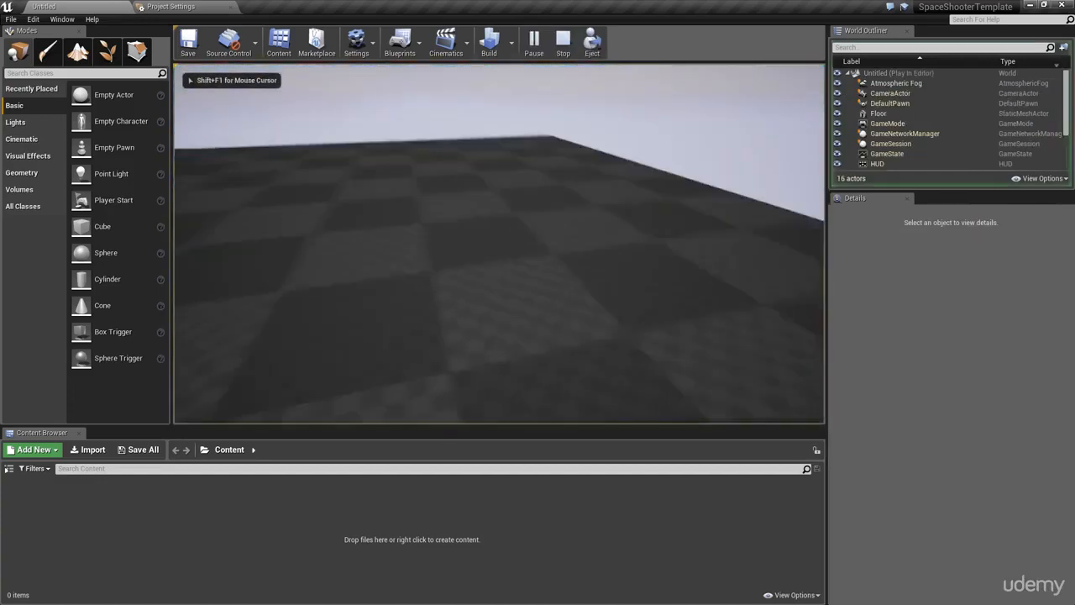
pyautogui.press('s')
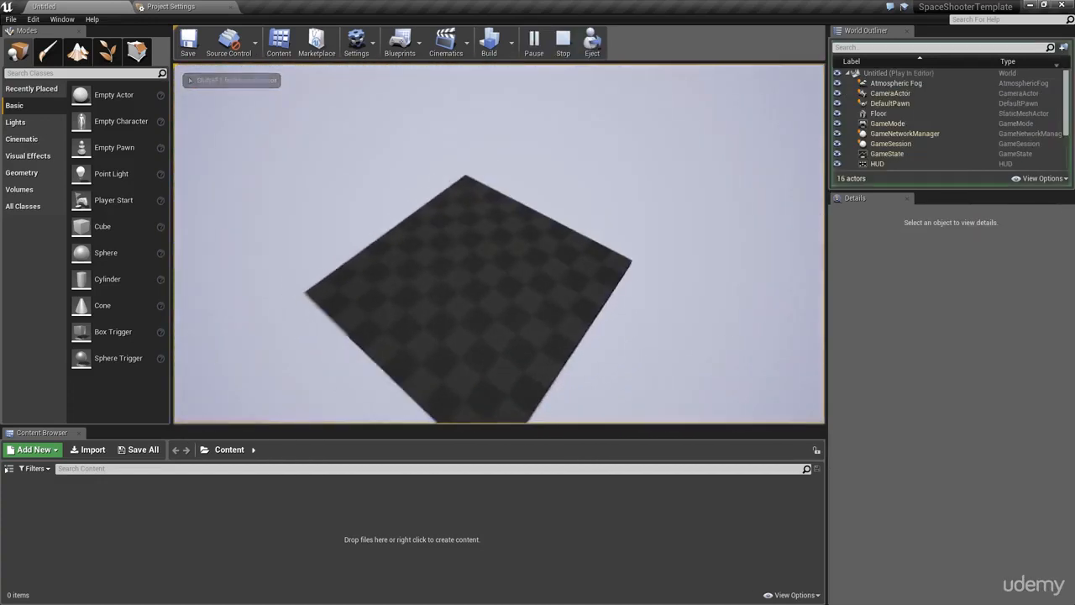
pyautogui.press('w')
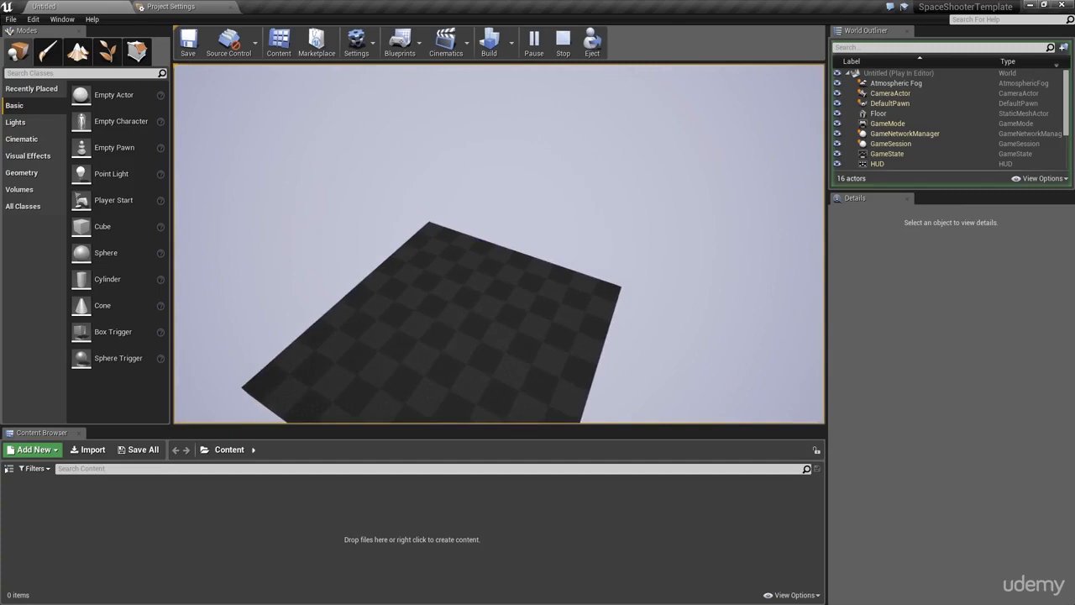
pyautogui.press('a')
pyautogui.press('s')
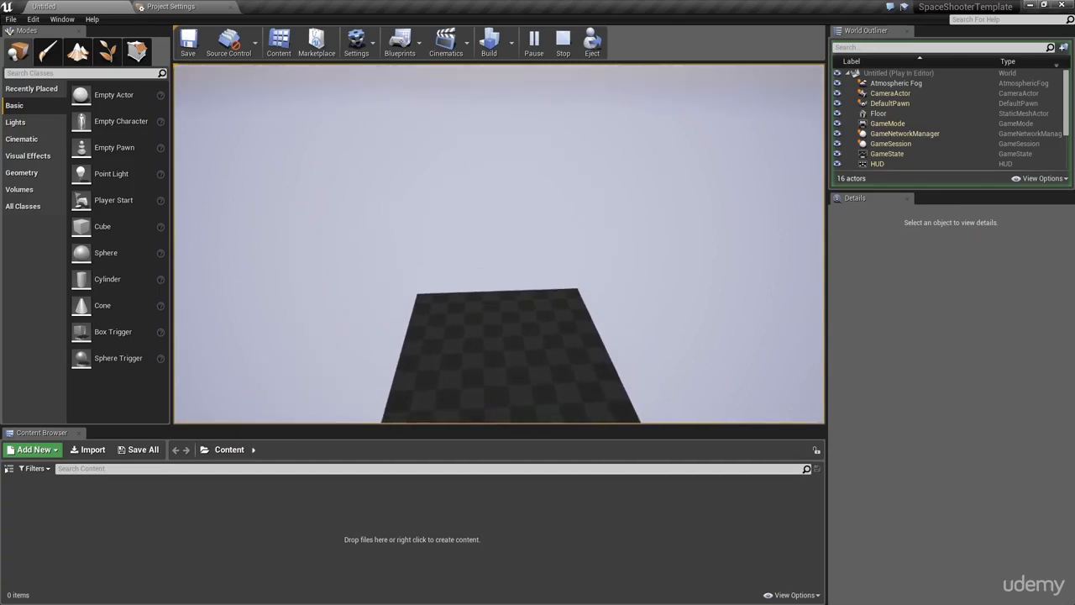
pyautogui.press('w')
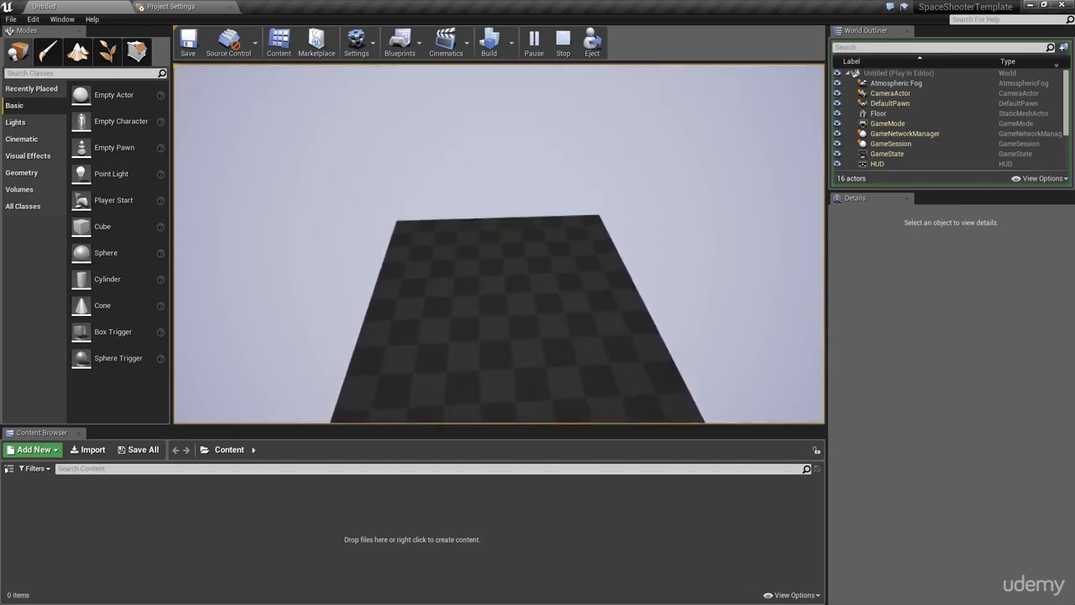
pyautogui.press('d')
pyautogui.press('s')
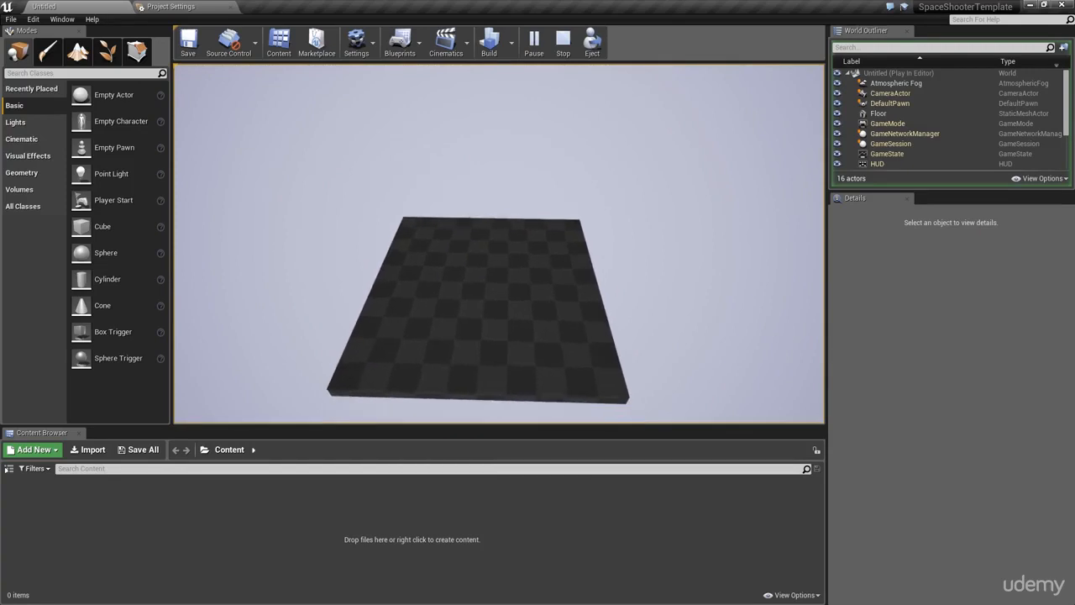
pyautogui.press('w')
pyautogui.press('d')
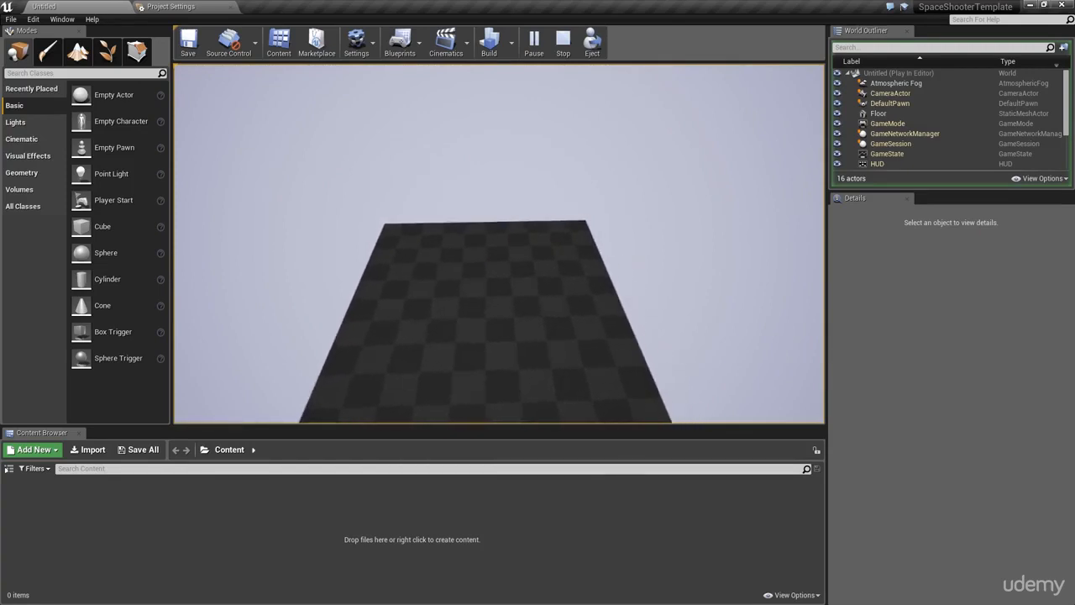
pyautogui.press('a')
pyautogui.press('s')
pyautogui.press('w')
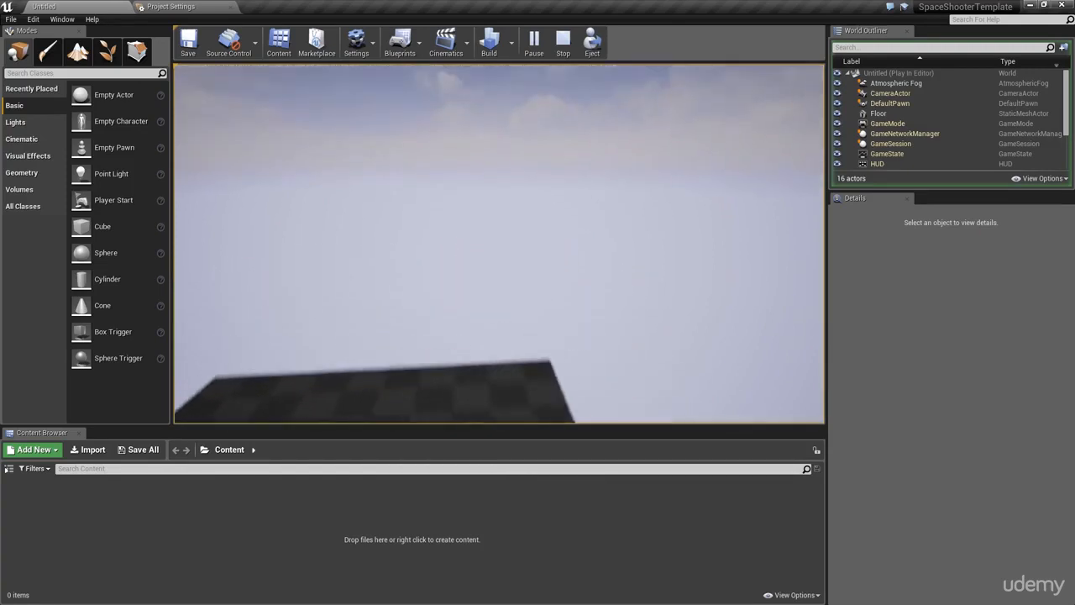
pyautogui.press('s')
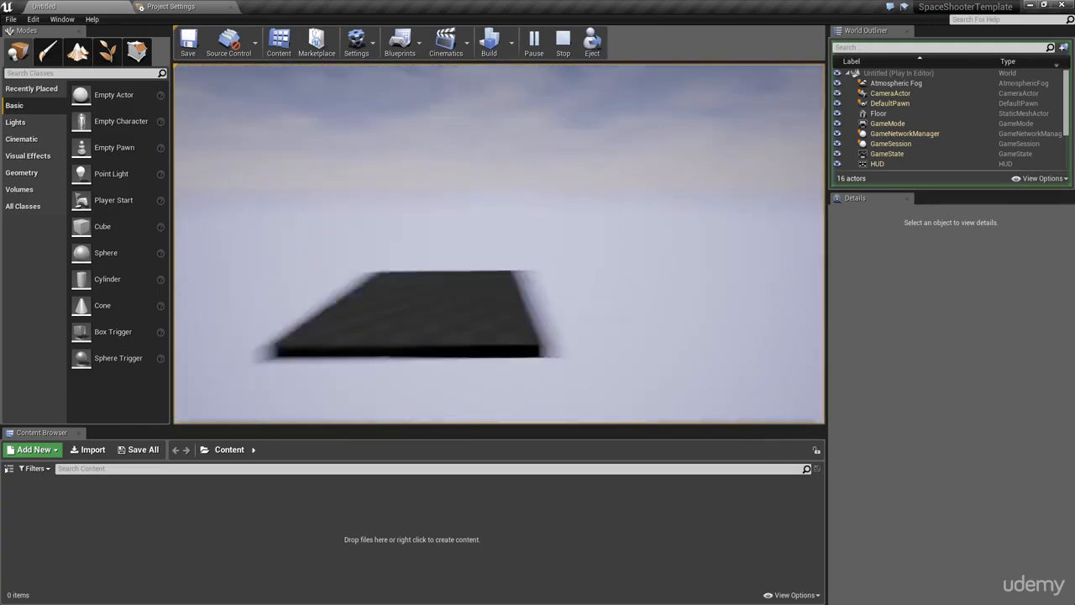
pyautogui.press('w')
pyautogui.press('w')
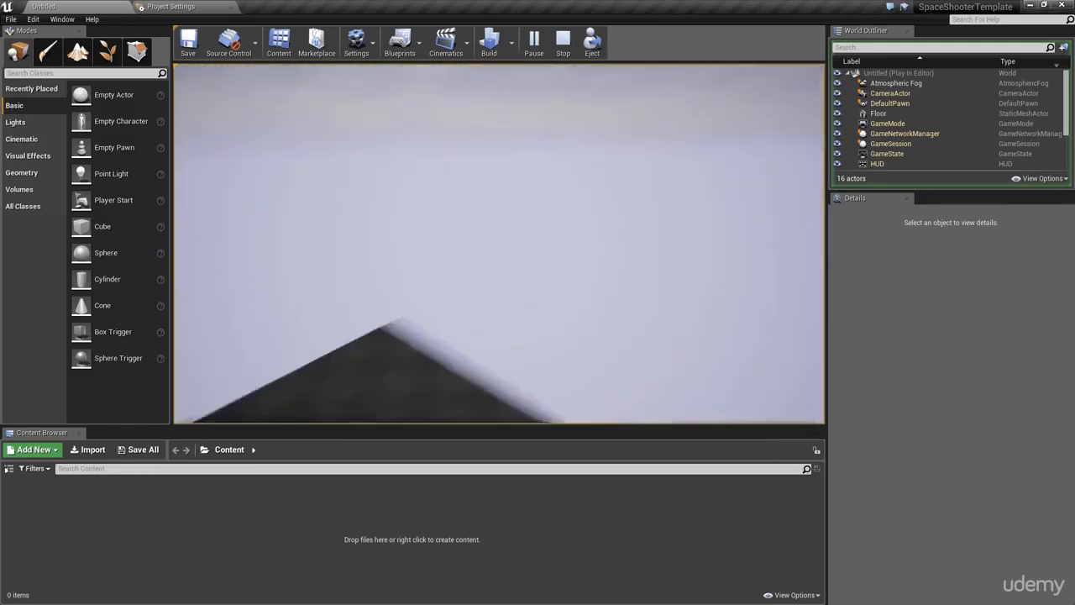
pyautogui.press('s')
pyautogui.press('s')
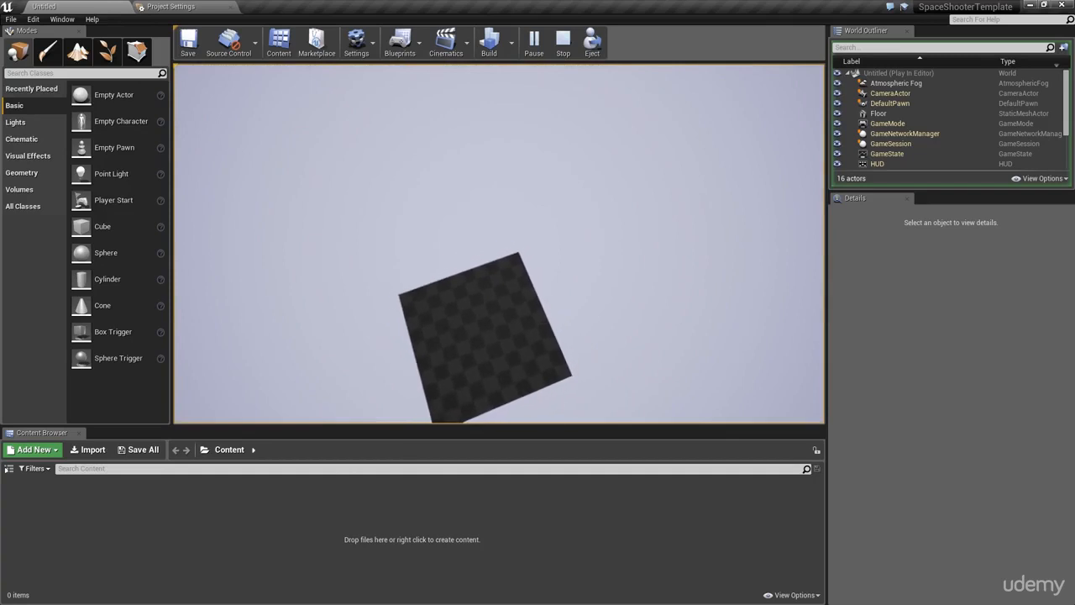
pyautogui.press('w')
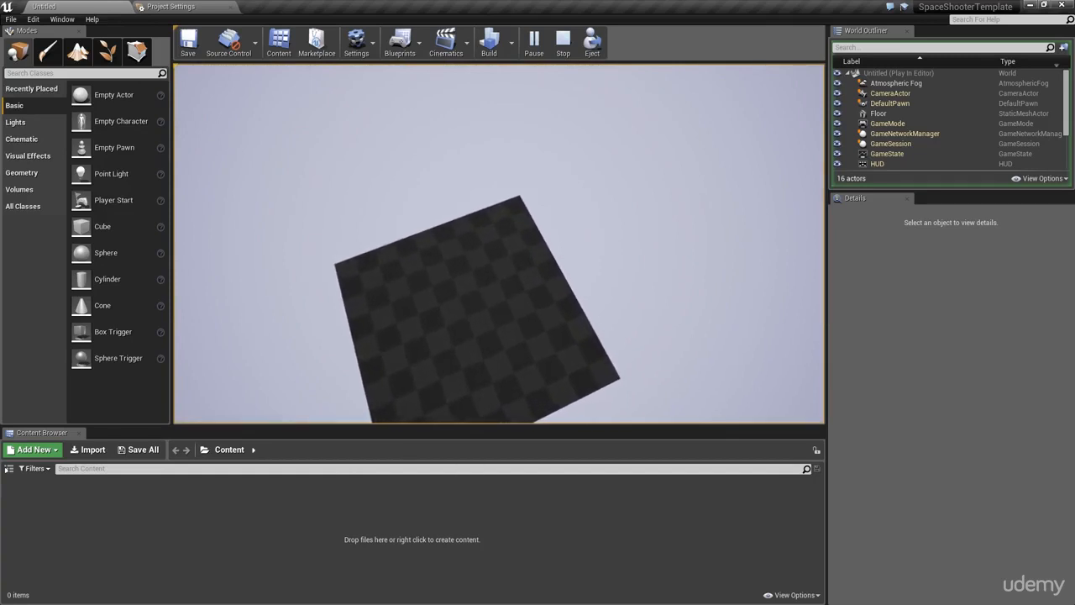
pyautogui.press('s')
pyautogui.press('w')
pyautogui.press('w')
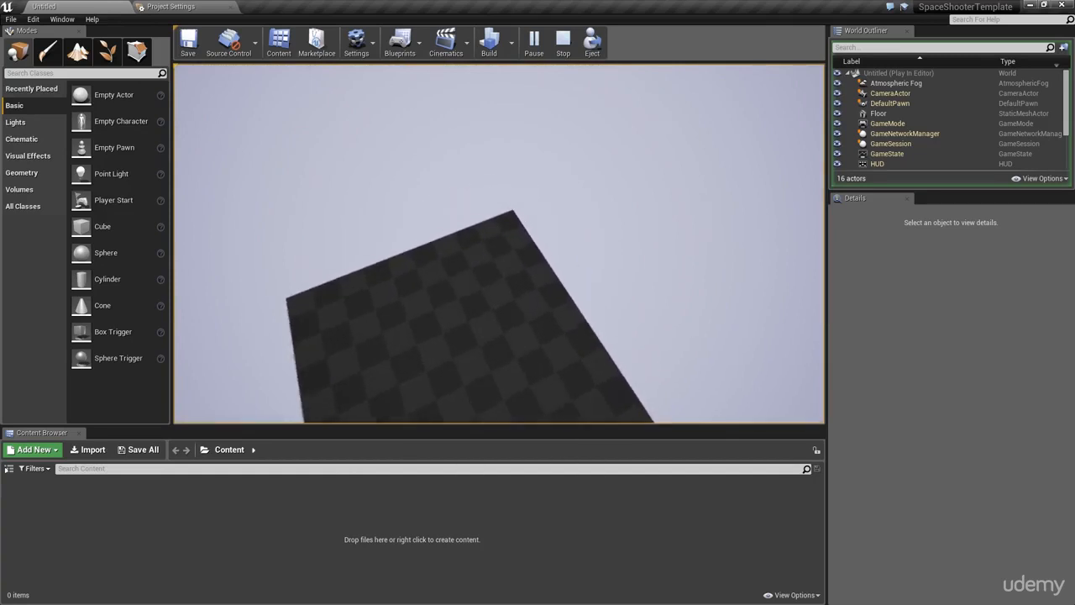
pyautogui.press('a')
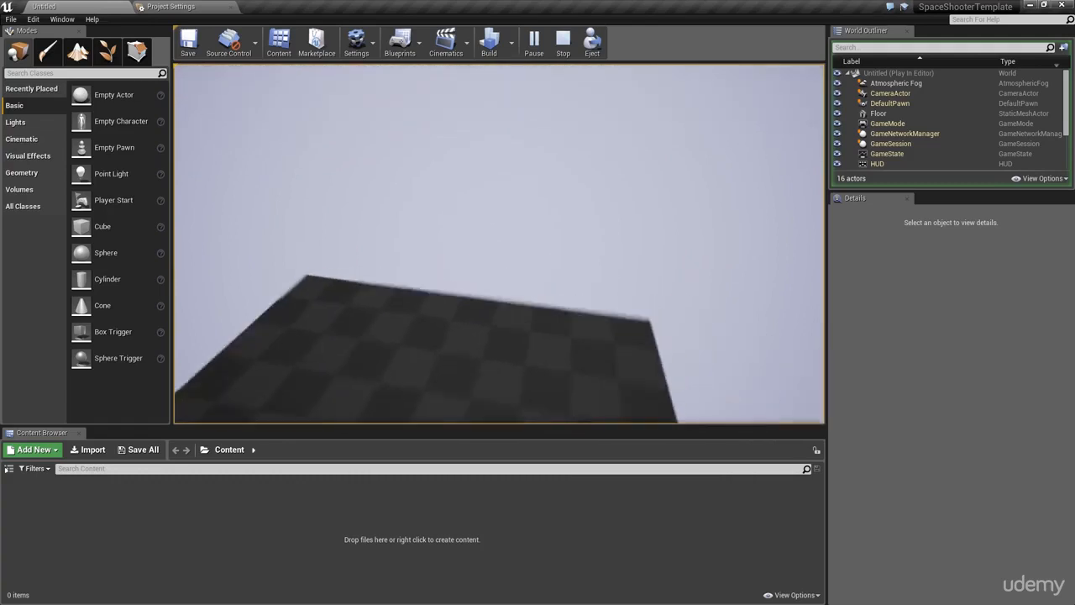
pyautogui.press('d')
pyautogui.press('a')
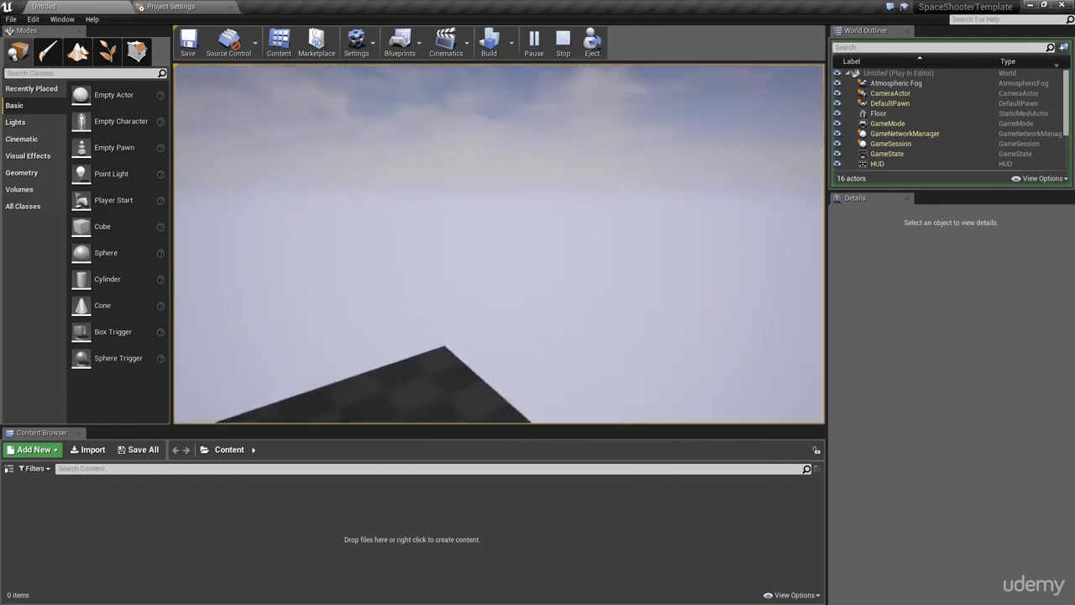
pyautogui.press('Escape')
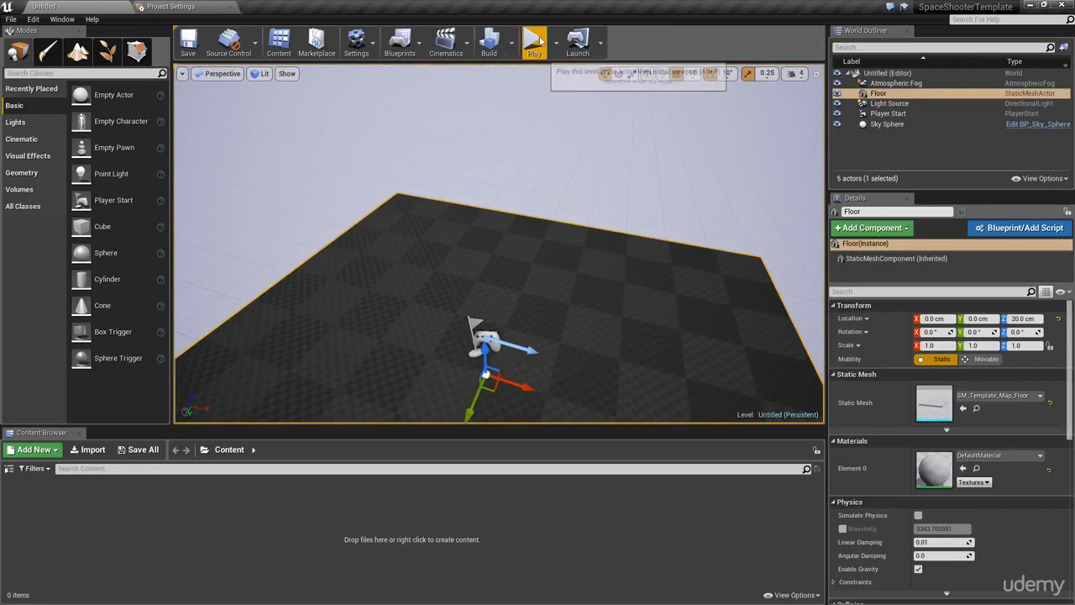
# Step: Look around the default level in the editor viewport, examining the floor, player start and sky from several viewpoints
pyautogui.moveTo(559, 224); pyautogui.dragTo(352, 271)
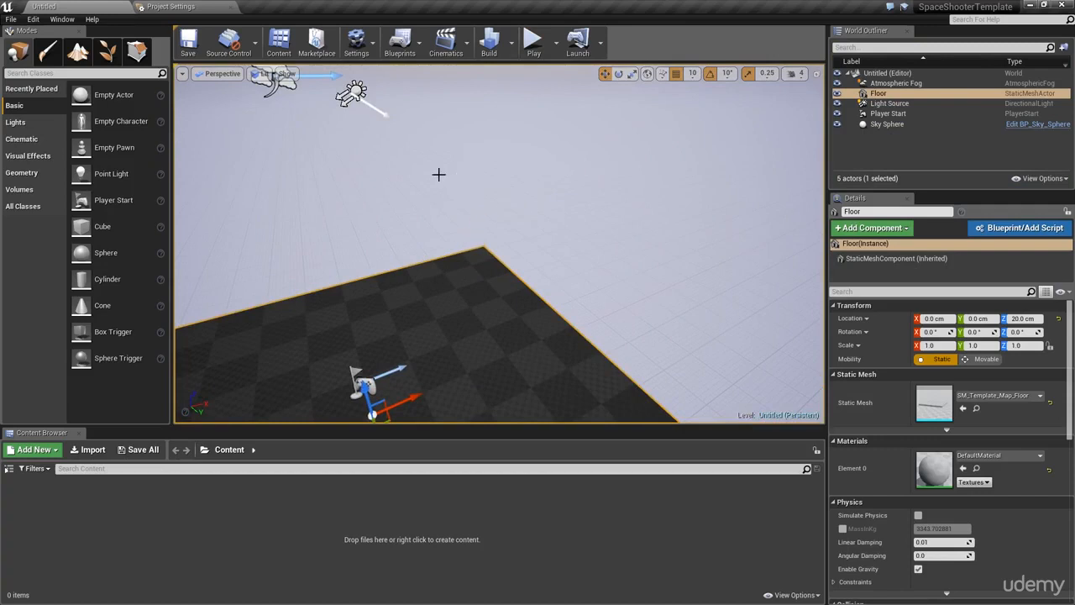
pyautogui.moveTo(525, 185); pyautogui.dragTo(697, 159, button='right')
pyautogui.press('f')
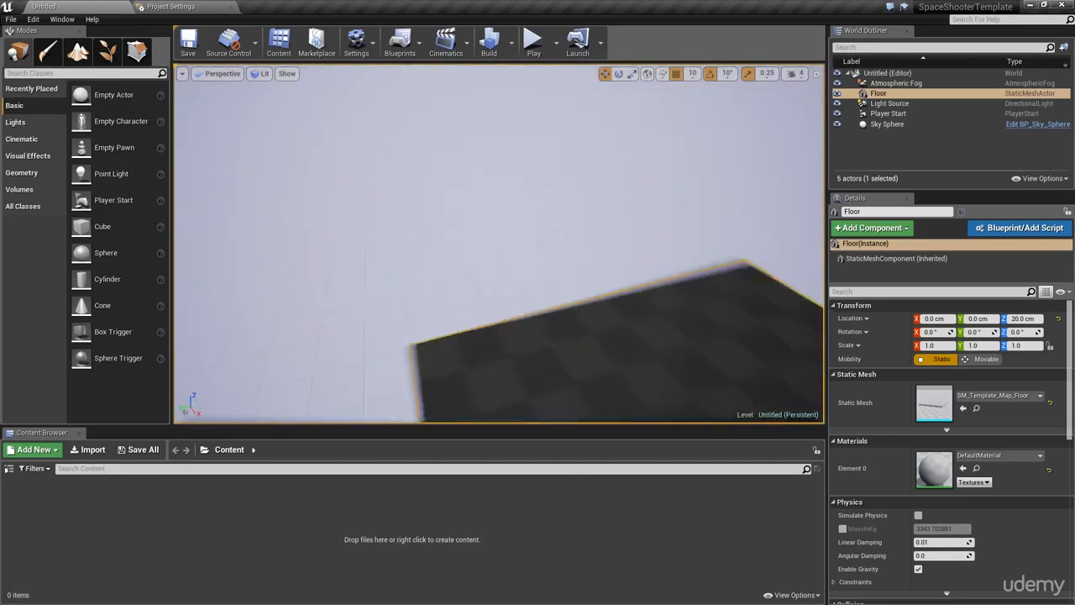
pyautogui.moveTo(504, 243); pyautogui.dragTo(479, 163, button='right')
pyautogui.press('w')
pyautogui.press('s')
pyautogui.press('a')
pyautogui.press('d')
pyautogui.press('a')
pyautogui.press('d')
pyautogui.press('s')
pyautogui.press('w')
pyautogui.press('d')
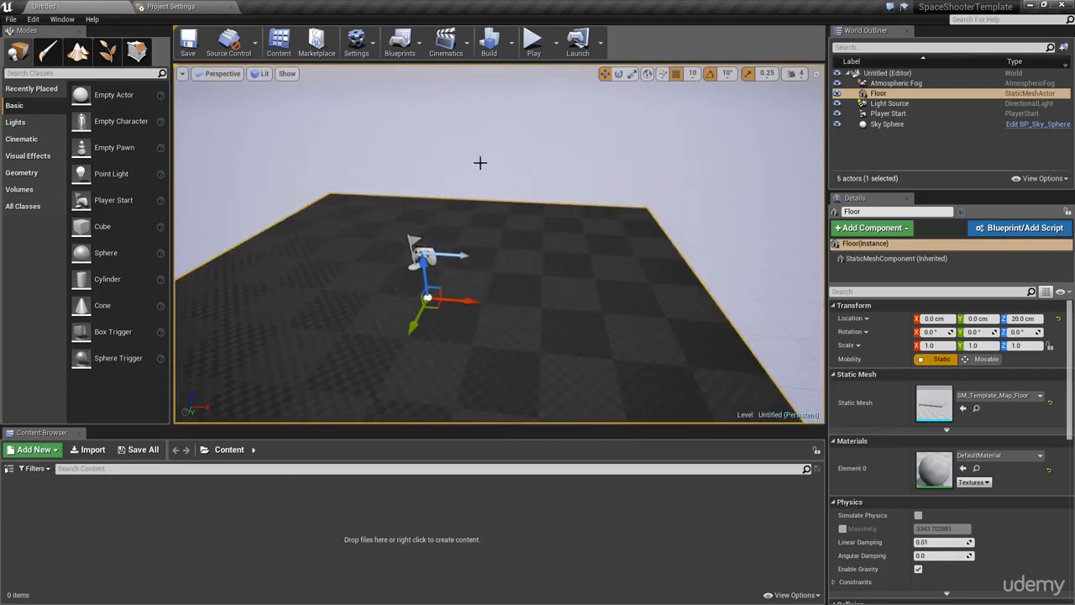
pyautogui.moveTo(497, 227); pyautogui.dragTo(513, 143, button='right')
pyautogui.press('w')
pyautogui.press('s')
pyautogui.press('w')
pyautogui.moveTo(514, 143); pyautogui.dragTo(496, 169)
pyautogui.moveTo(555, 203); pyautogui.dragTo(529, 168, button='right')
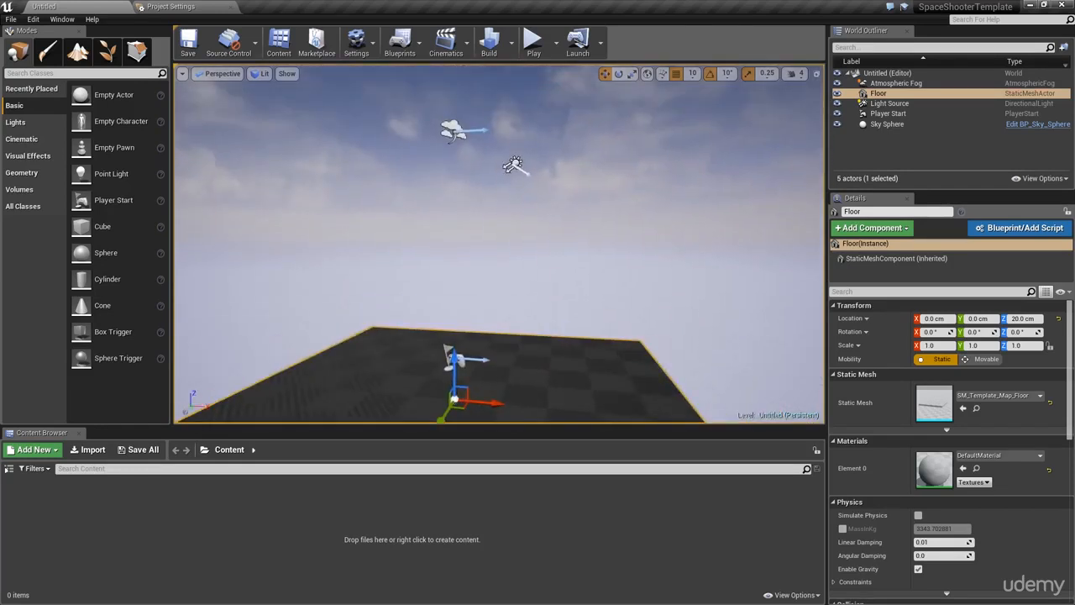
# Step: Inspect the level's light source and atmospheric fog actors, ending with the floor selected
pyautogui.click(514, 162)
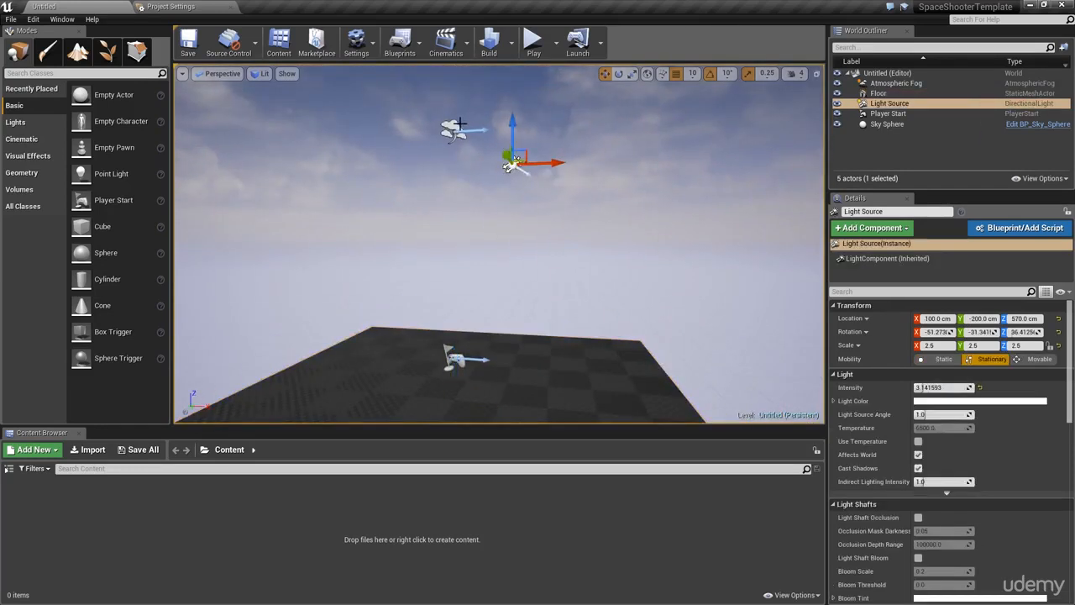
pyautogui.click(460, 124)
pyautogui.click(443, 351)
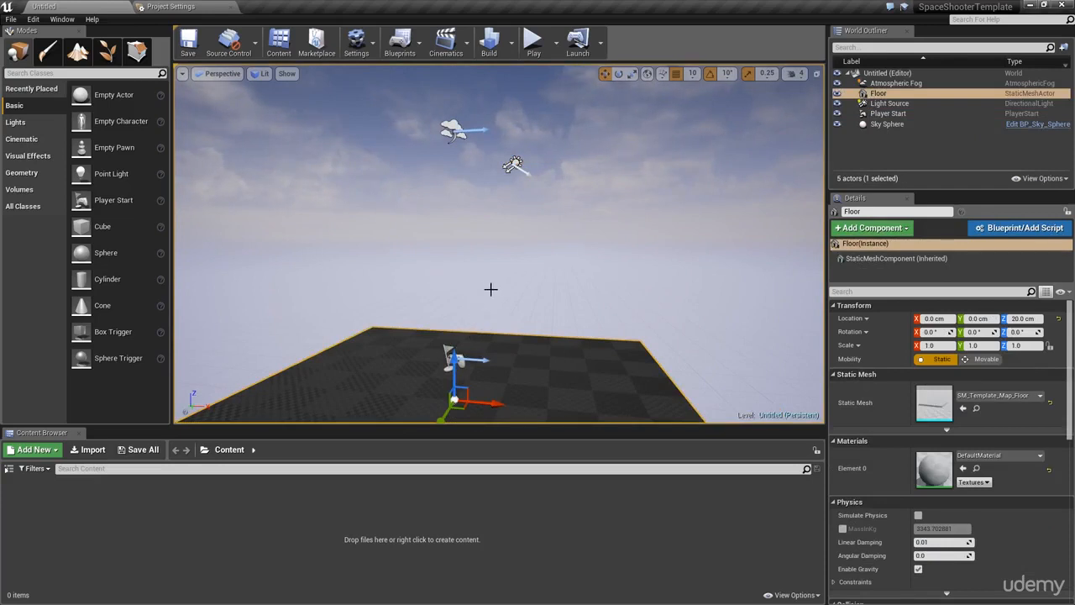
pyautogui.moveTo(494, 288); pyautogui.dragTo(474, 331, button='right')
pyautogui.press('s')
pyautogui.press('w')
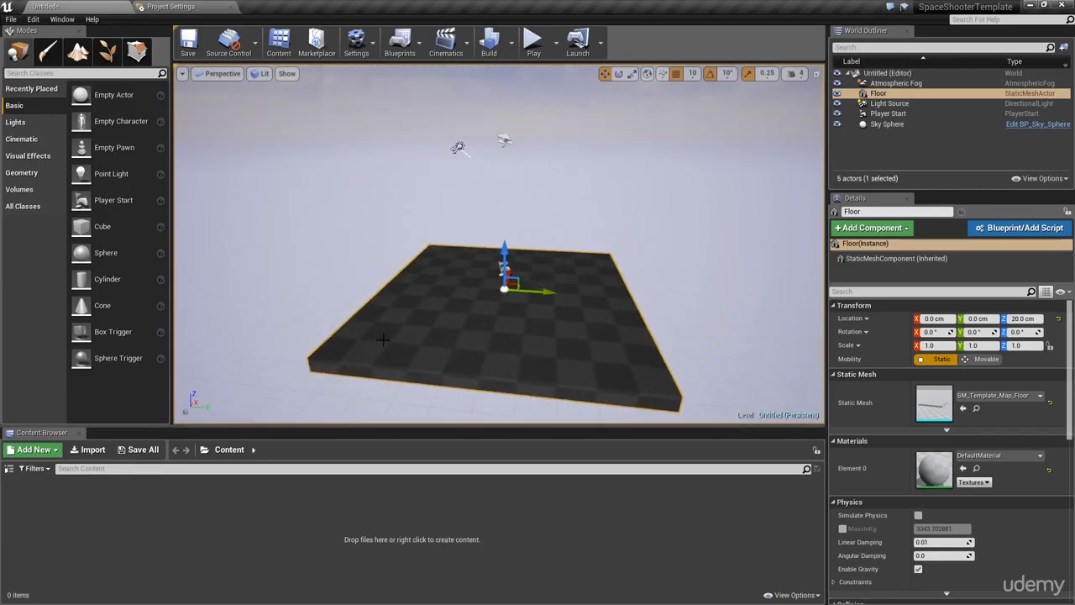
# Step: Show the project's folder tree and select the Content folder
pyautogui.click(9, 471)
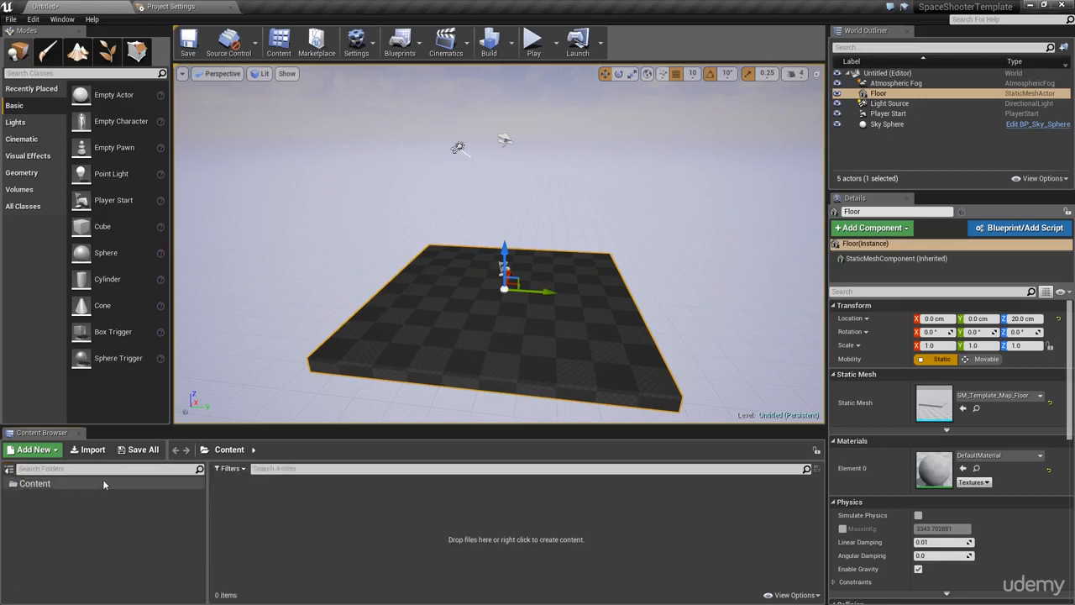
pyautogui.click(44, 483)
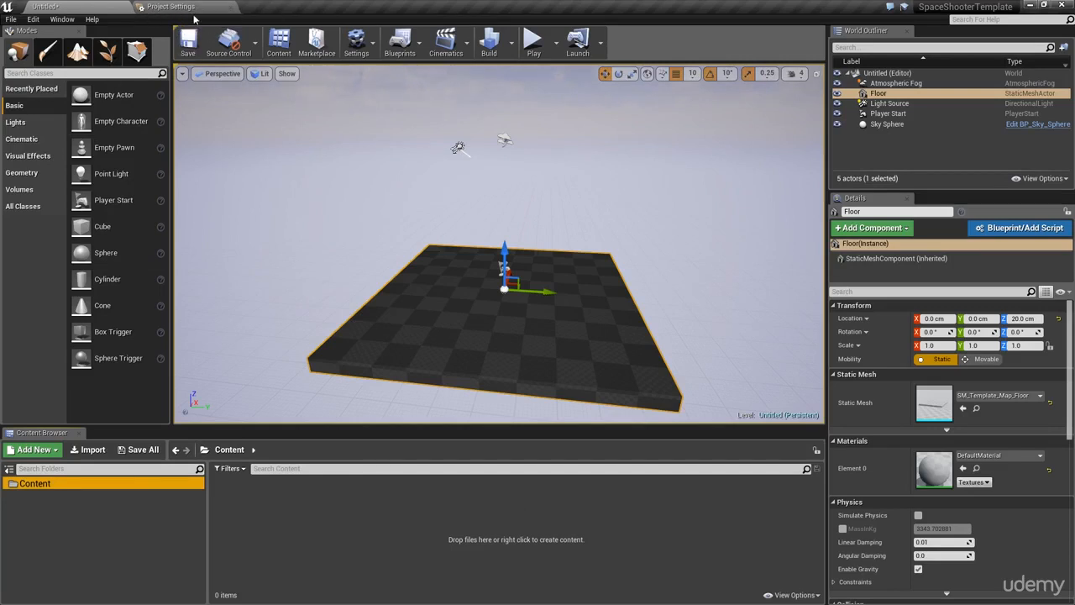
# Step: Close the open Project Settings, reopen them and show the Maps & Modes settings
pyautogui.click(227, 7)
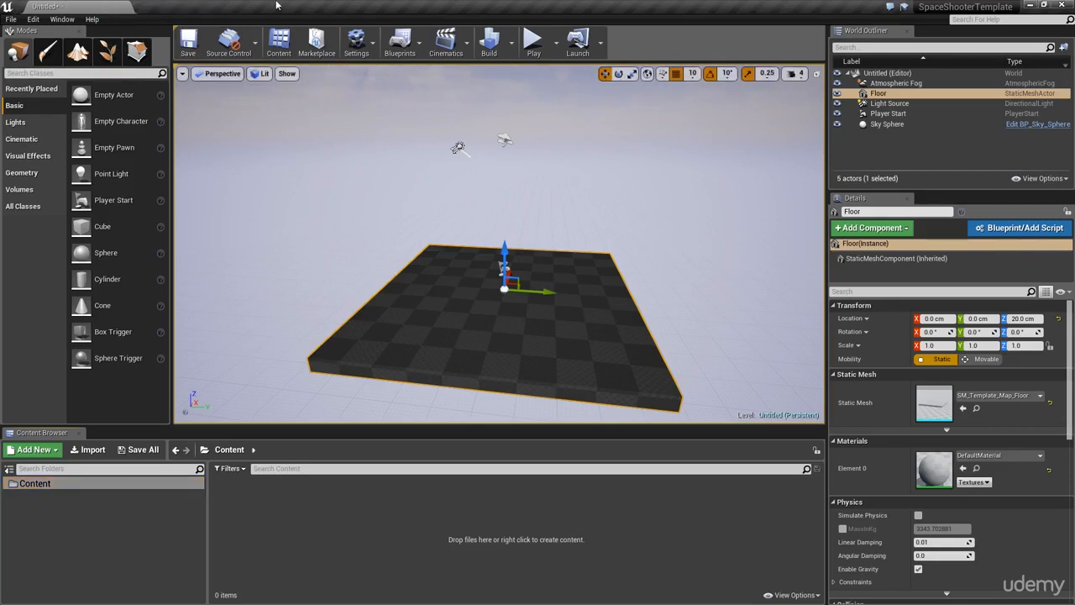
pyautogui.click(359, 45)
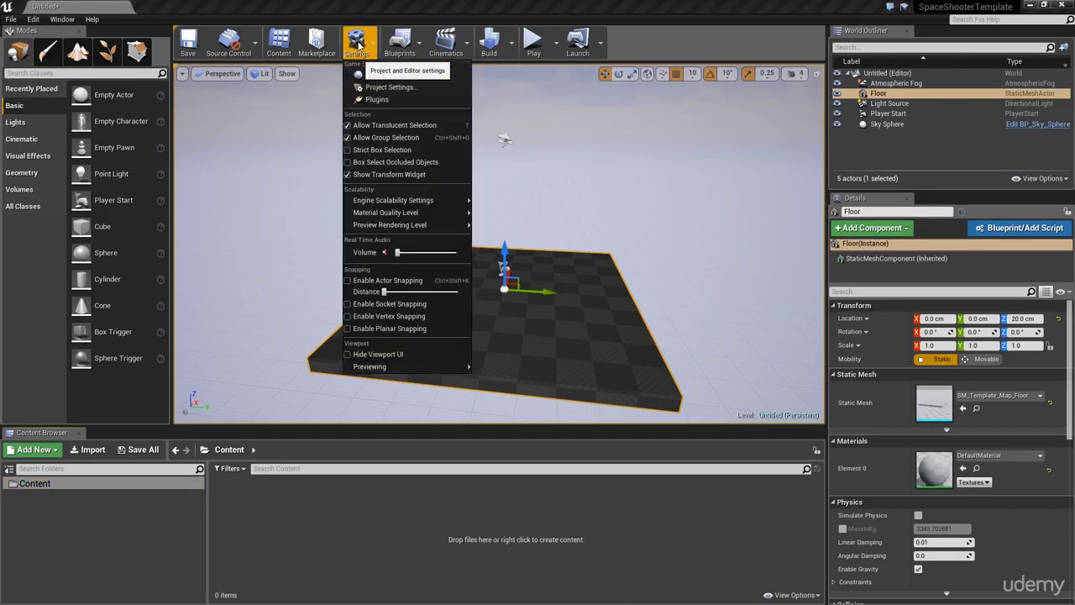
pyautogui.click(394, 87)
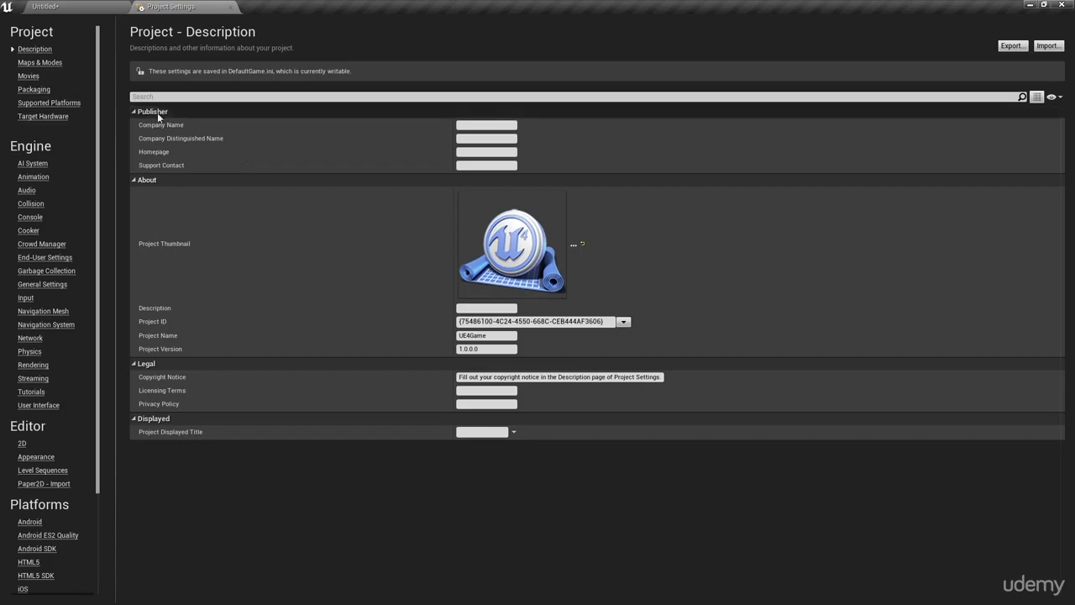
pyautogui.click(55, 64)
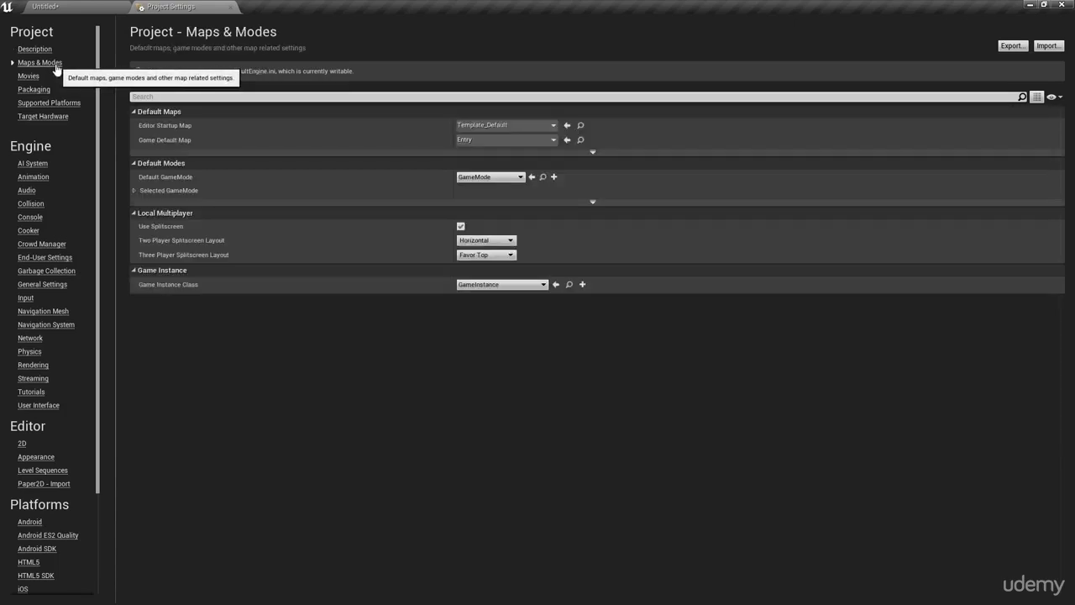
# Step: Examine the Editor Startup Map and Game Default Map settings, comparing them with the open level
pyautogui.click(57, 6)
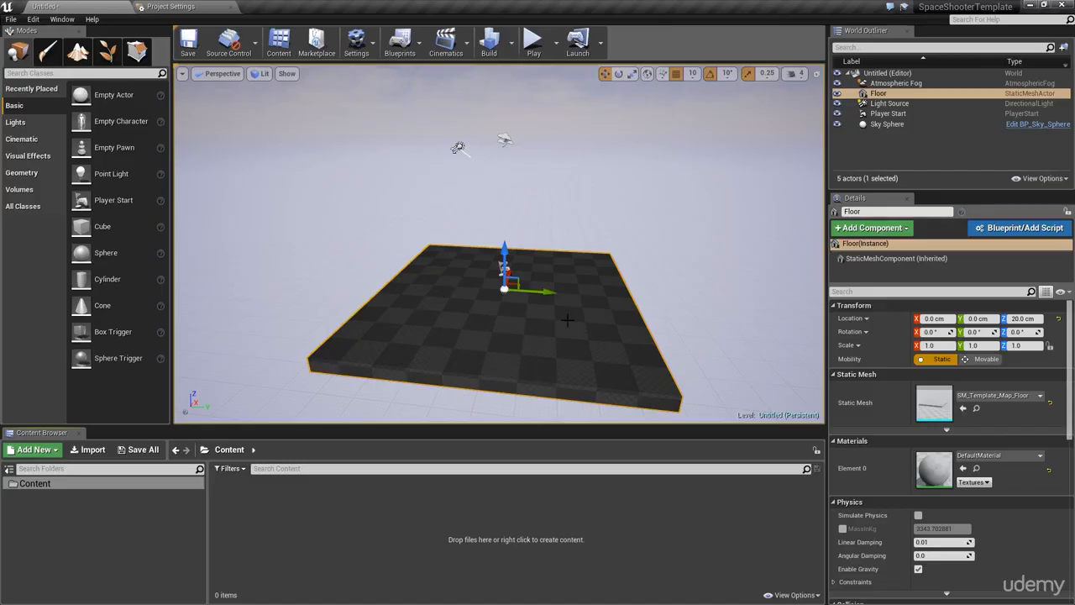
pyautogui.click(185, 6)
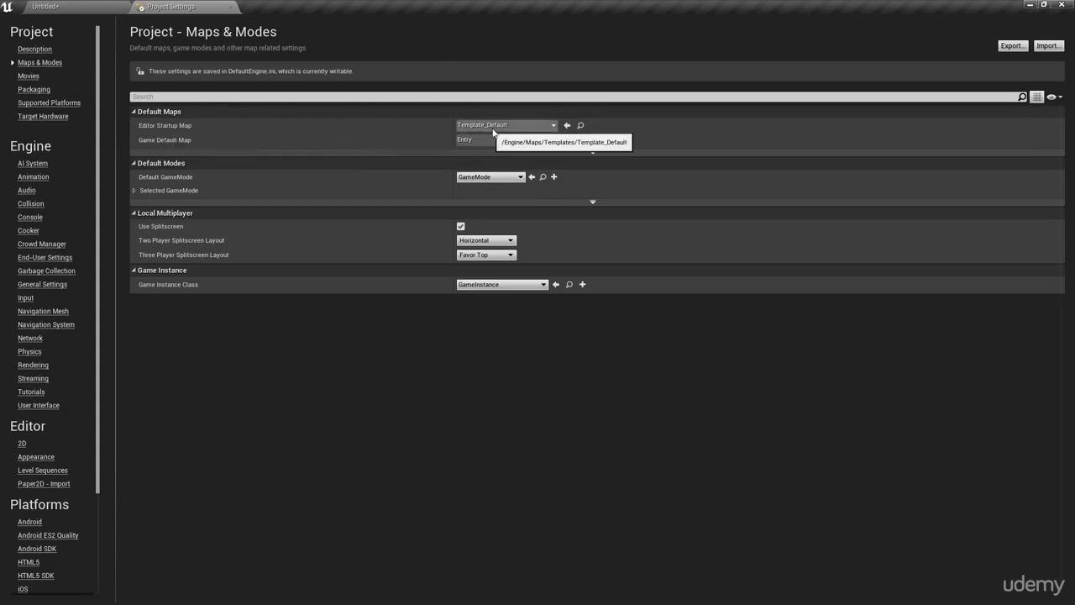
pyautogui.click(520, 128)
pyautogui.click(520, 127)
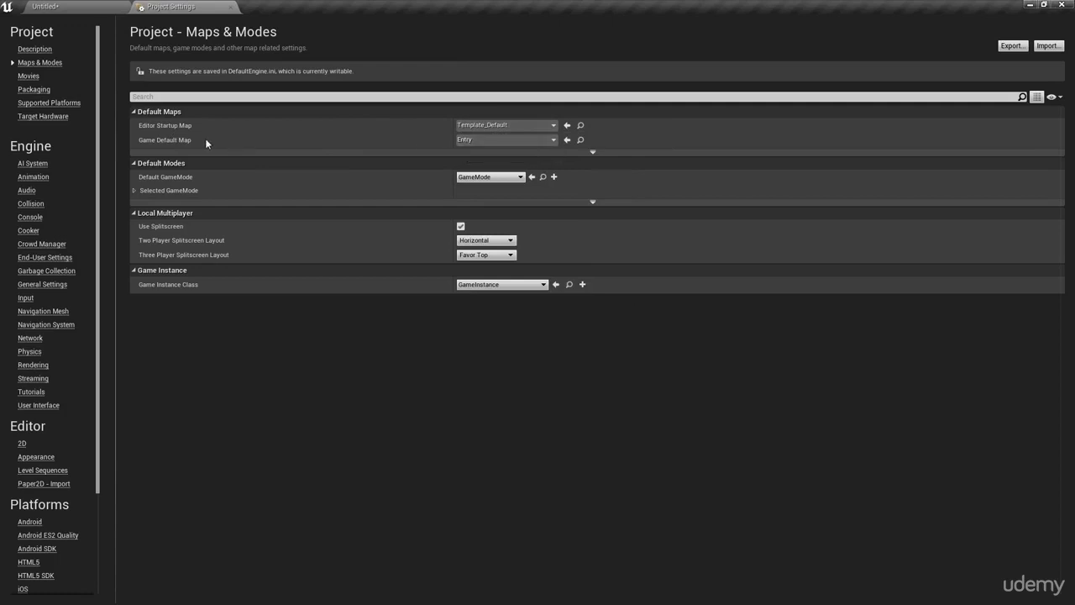
pyautogui.click(483, 141)
pyautogui.click(484, 141)
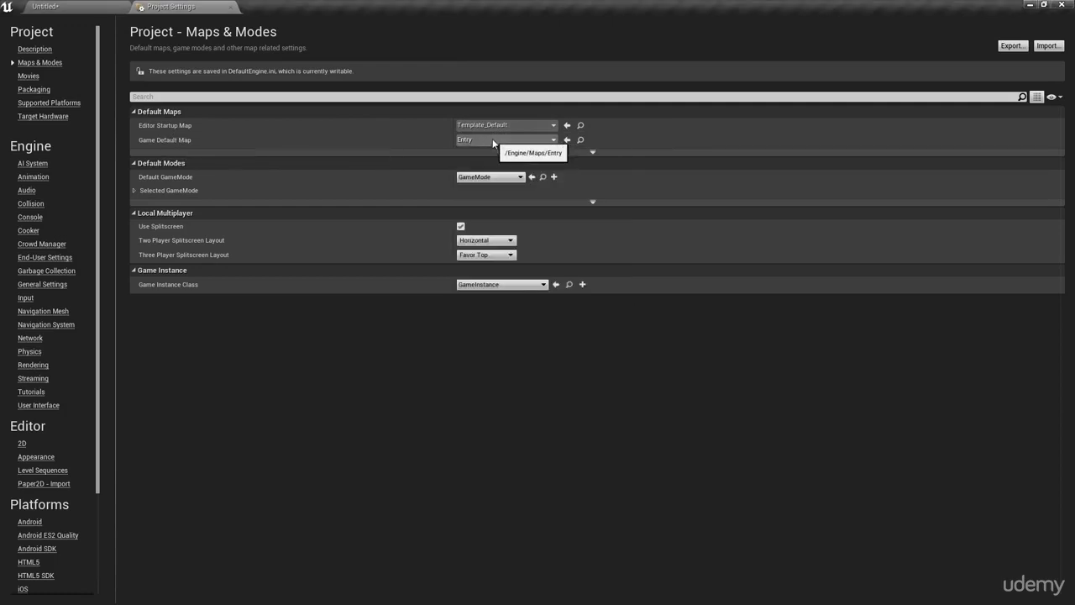
# Step: Return to the level editor and create a folder named Maps inside the Content folder
pyautogui.click(56, 6)
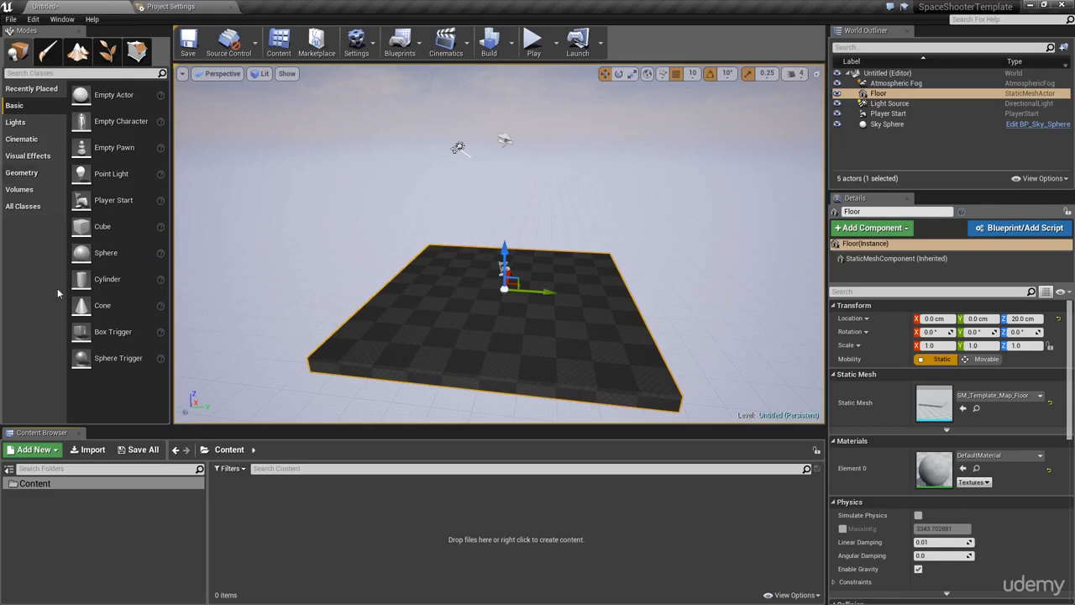
pyautogui.rightClick(37, 490)
pyautogui.moveTo(83, 326)
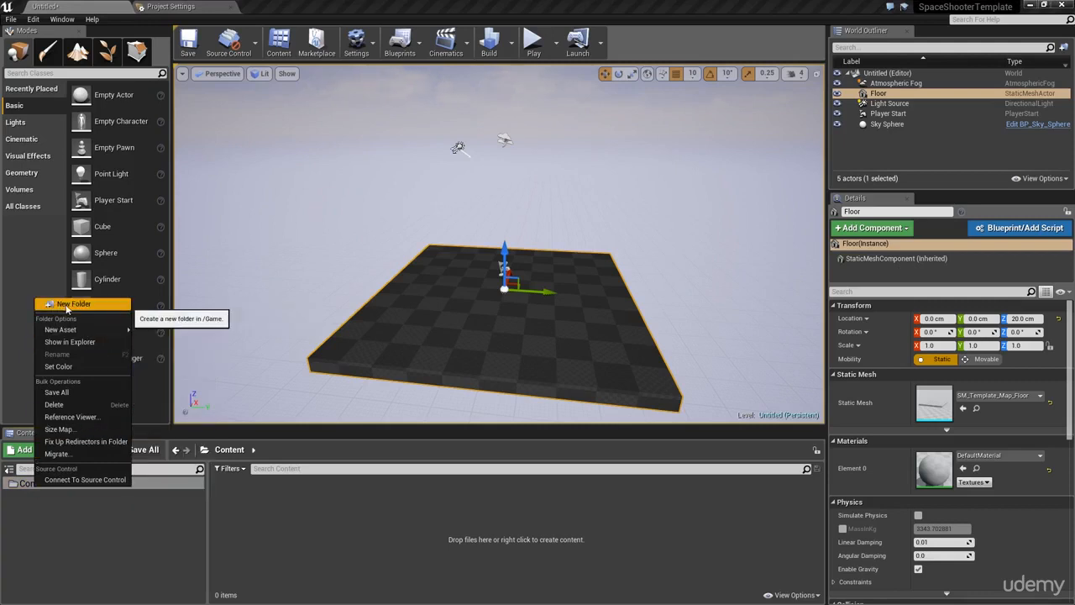
pyautogui.click(66, 306)
pyautogui.write('Ma')
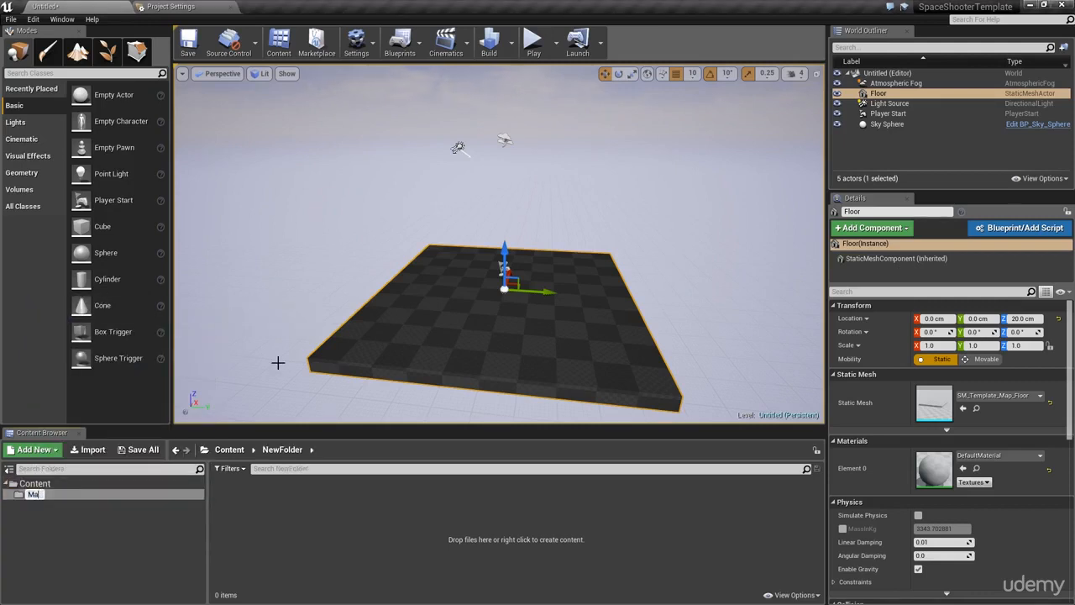
pyautogui.write('ps')
pyautogui.press('Return')
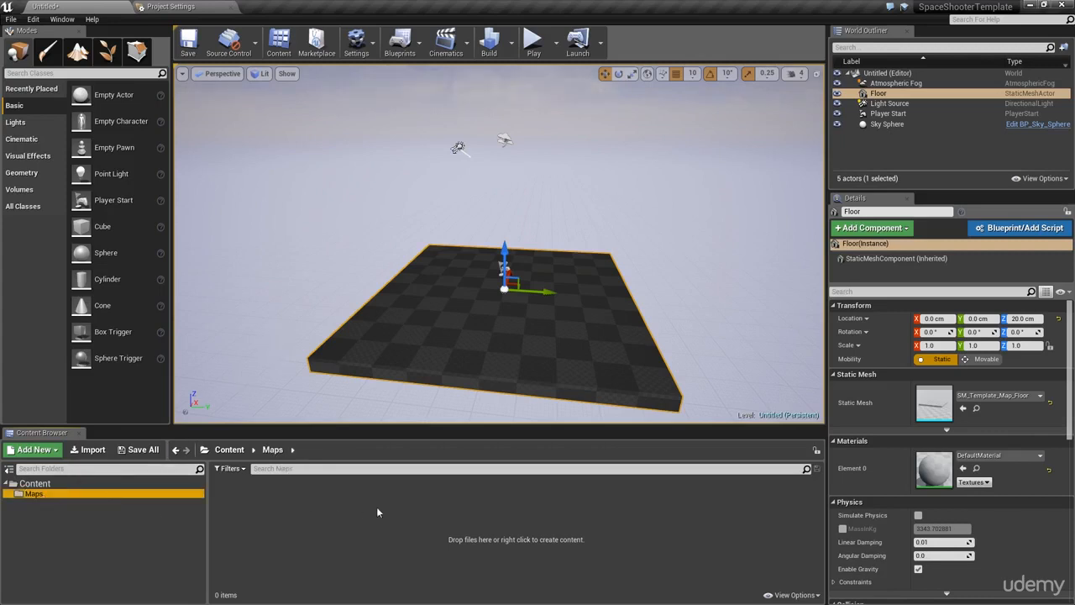
# Step: Create a level named Main in the Maps folder and open it without saving the listed content
pyautogui.rightClick(480, 545)
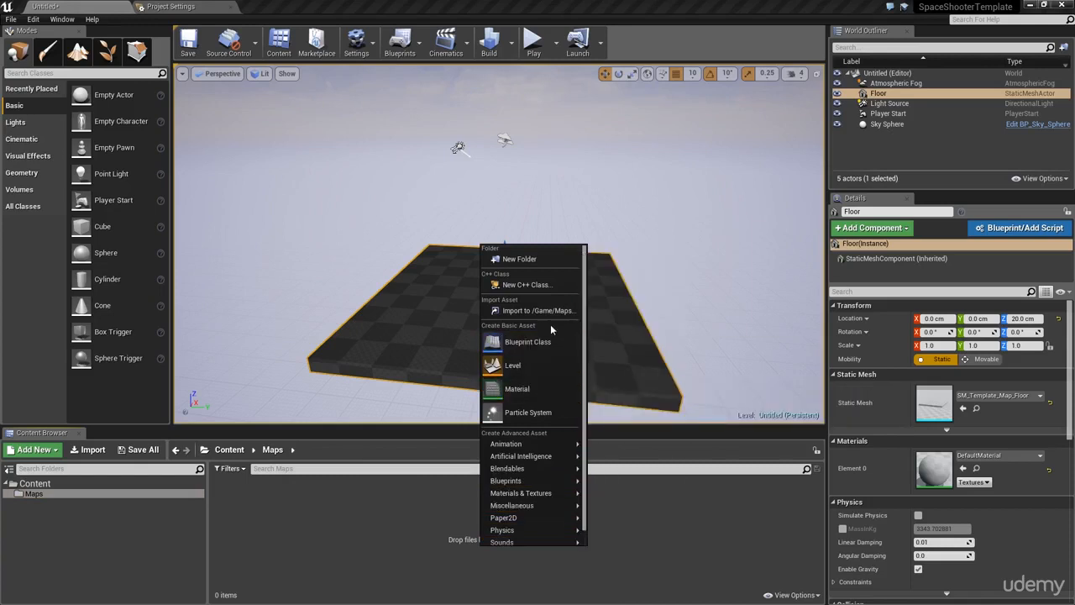
pyautogui.click(521, 369)
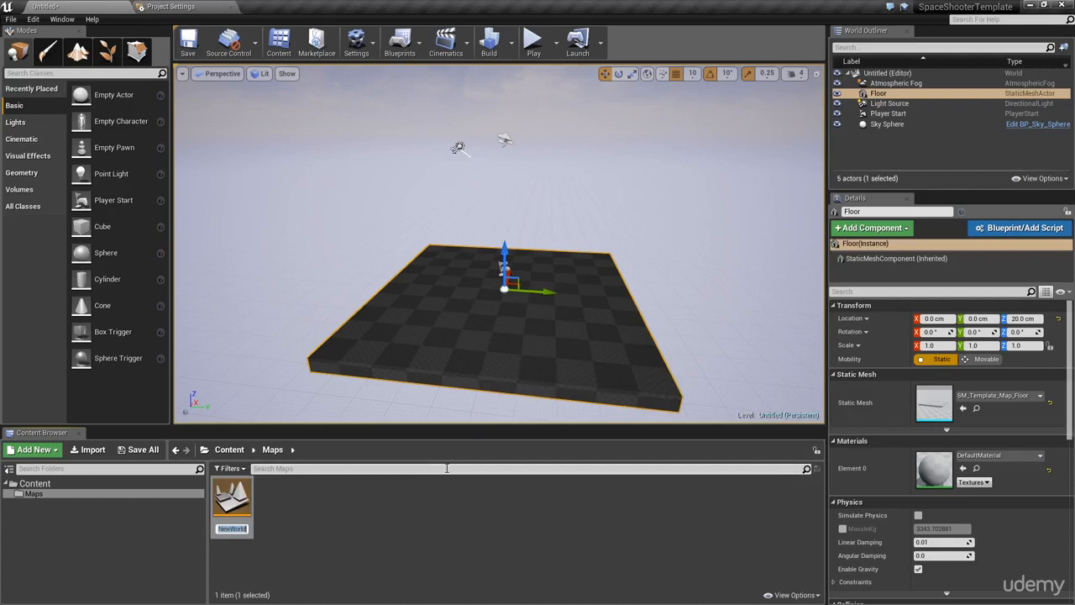
pyautogui.write('Main')
pyautogui.press('Return')
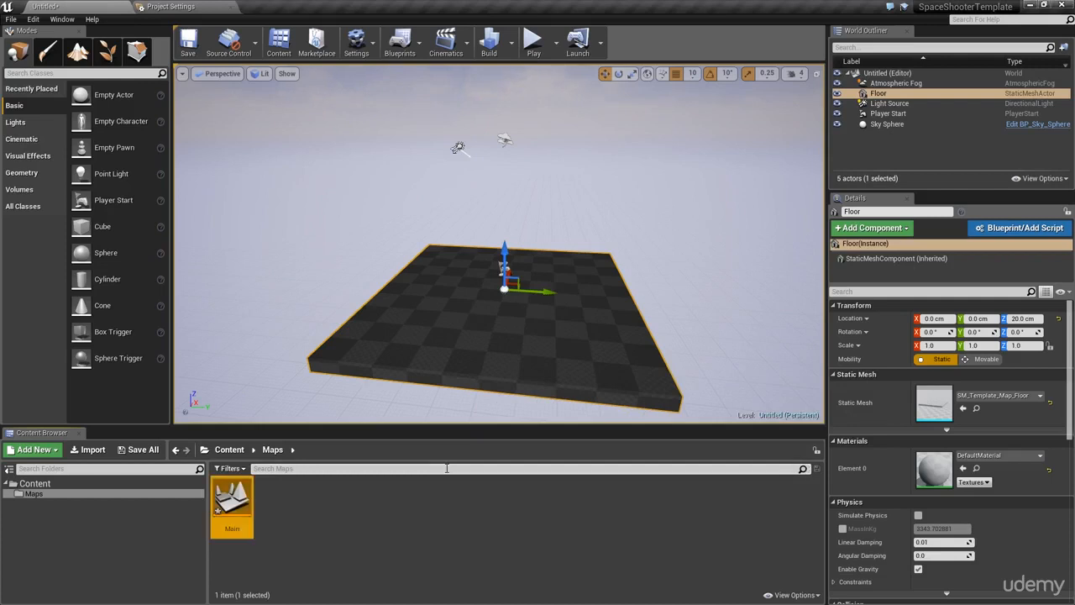
pyautogui.doubleClick(247, 511)
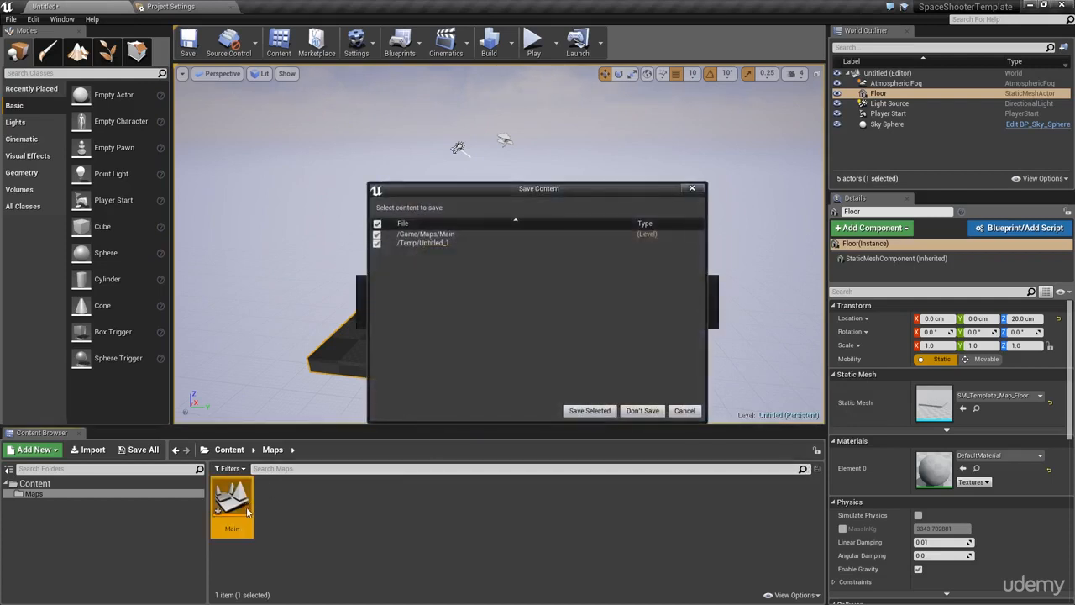
pyautogui.click(642, 410)
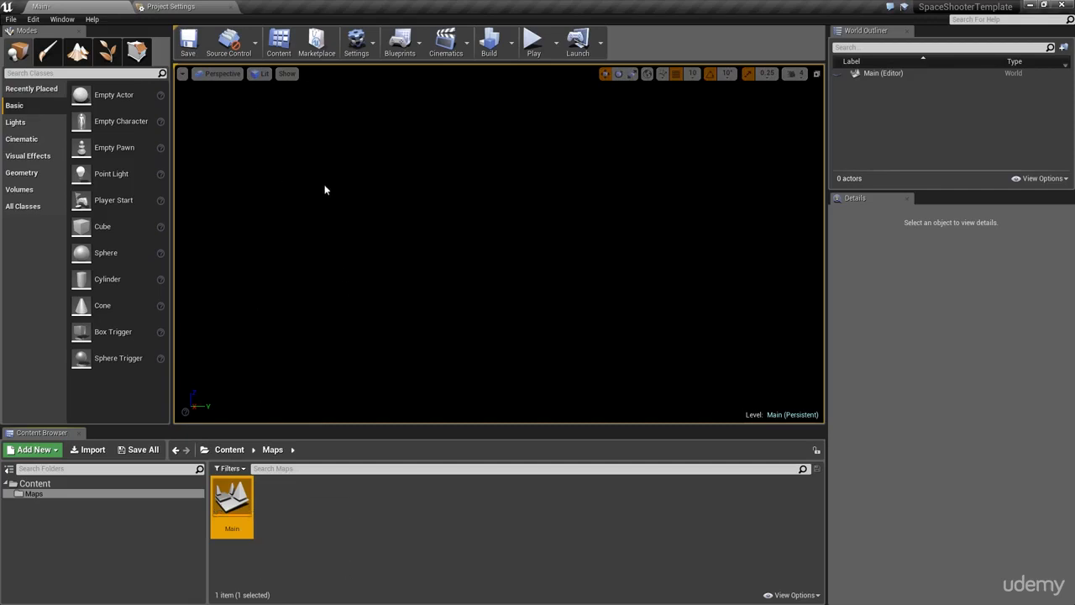
# Step: Set both the Editor Startup Map and the Game Default Map to Main in the project's Maps & Modes settings
pyautogui.click(206, 5)
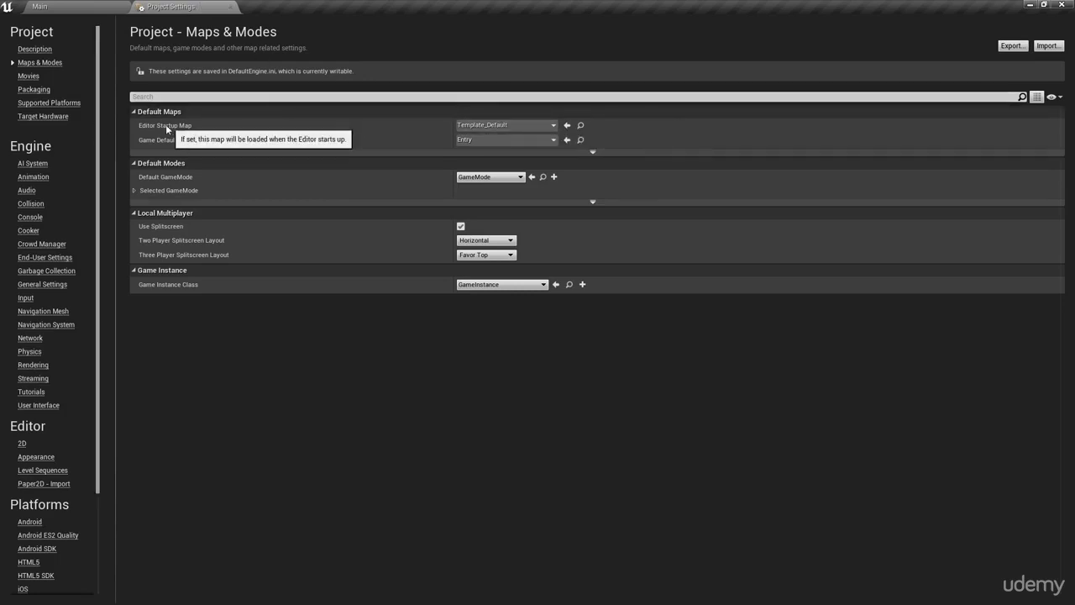
pyautogui.click(514, 125)
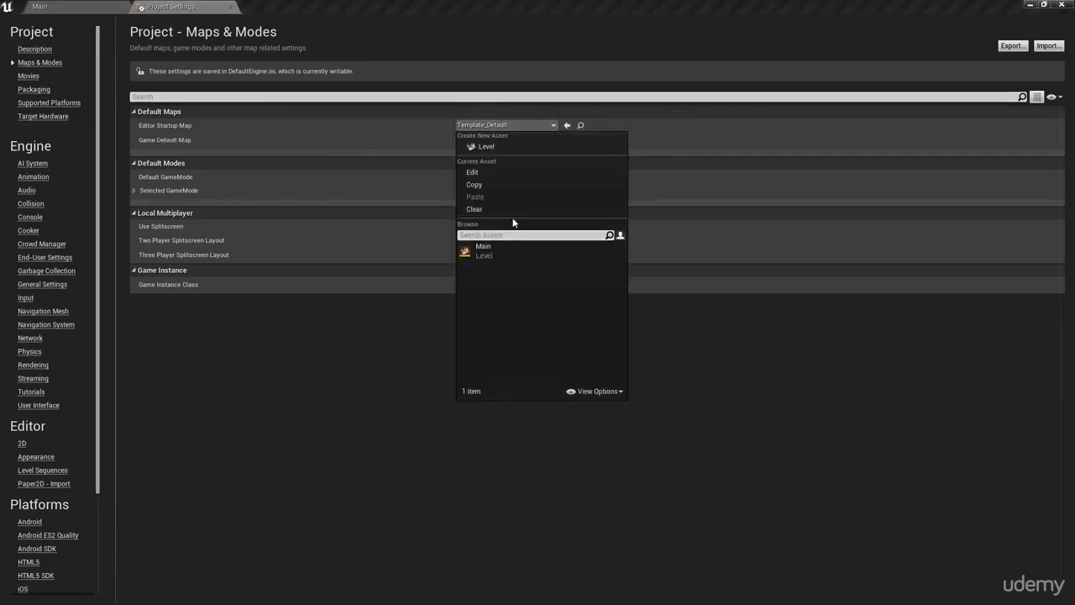
pyautogui.click(506, 249)
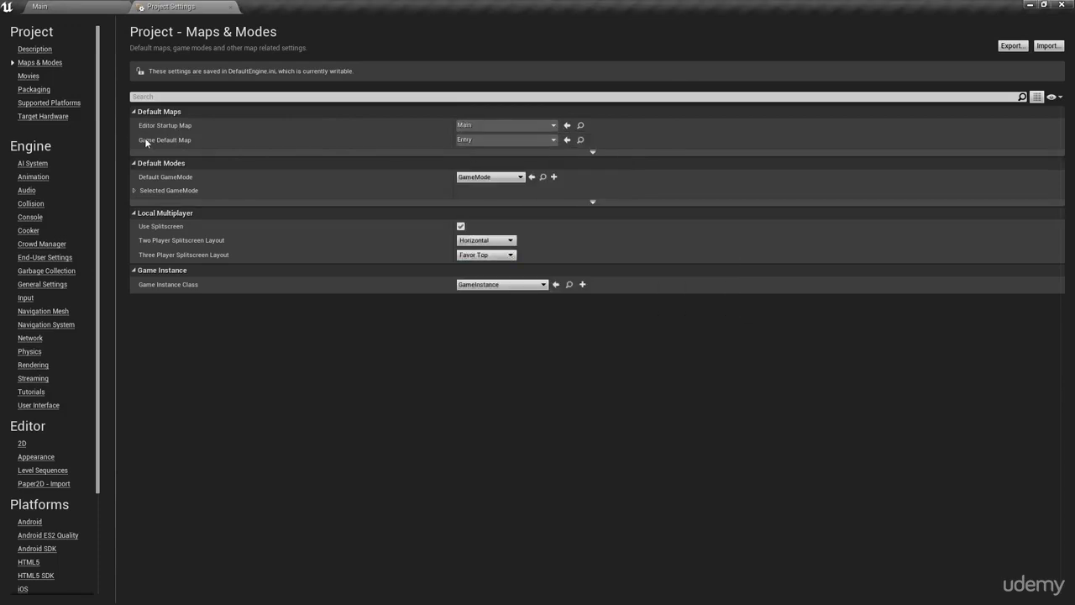
pyautogui.click(508, 139)
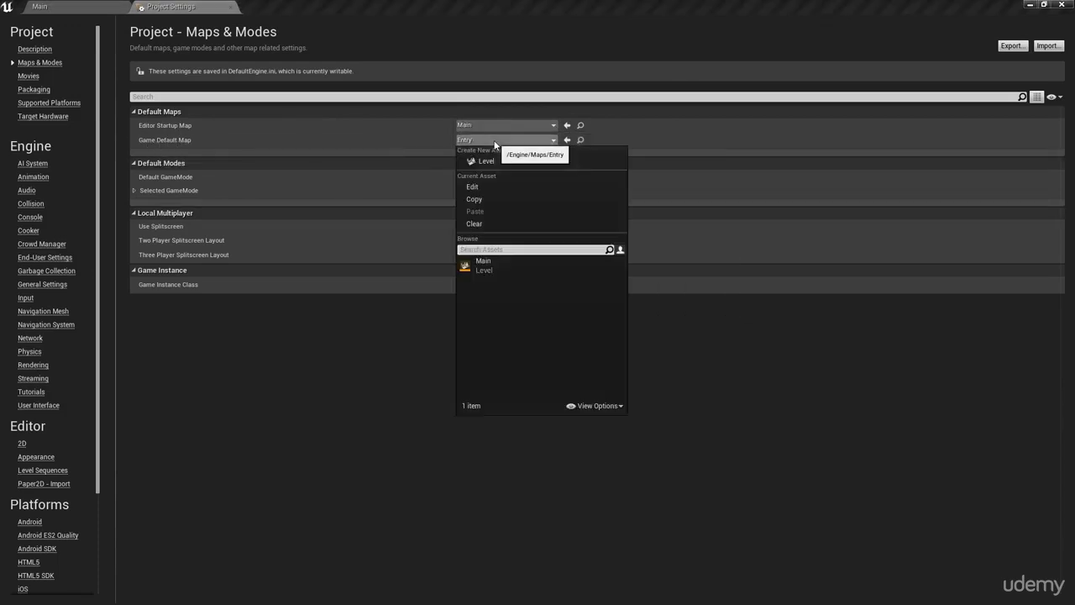
pyautogui.click(506, 261)
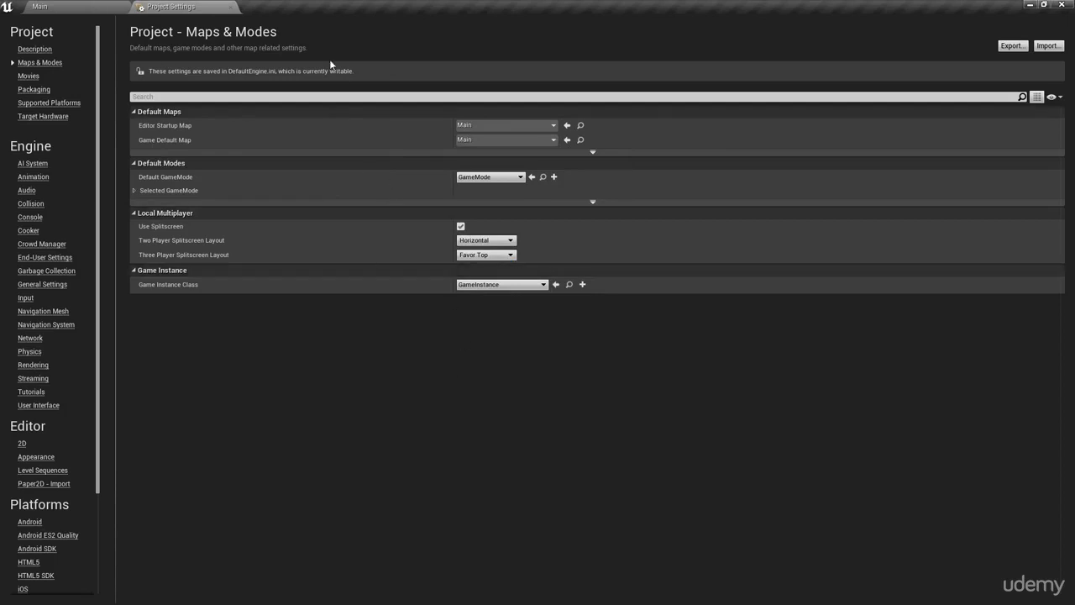
# Step: Check the Main level asset in the Maps folder against the default map settings, ending in the level editor
pyautogui.click(91, 6)
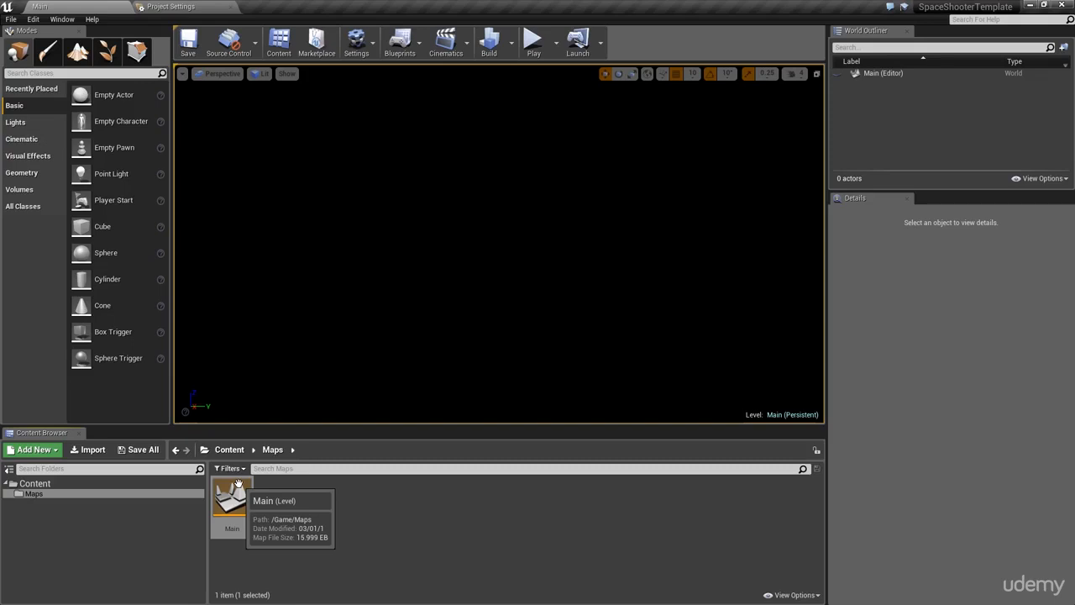
pyautogui.click(170, 6)
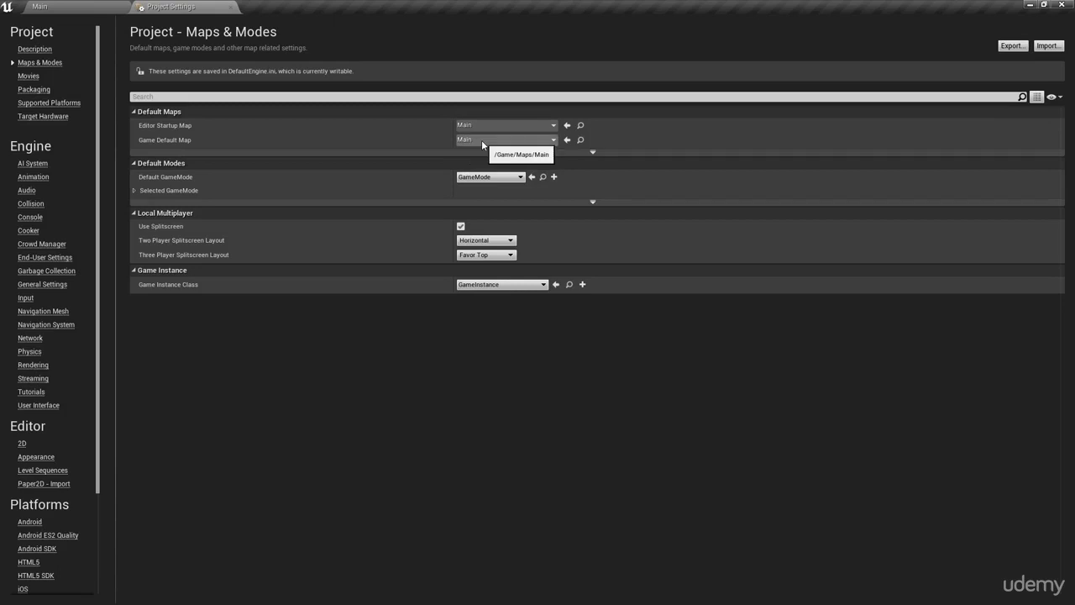
pyautogui.click(89, 6)
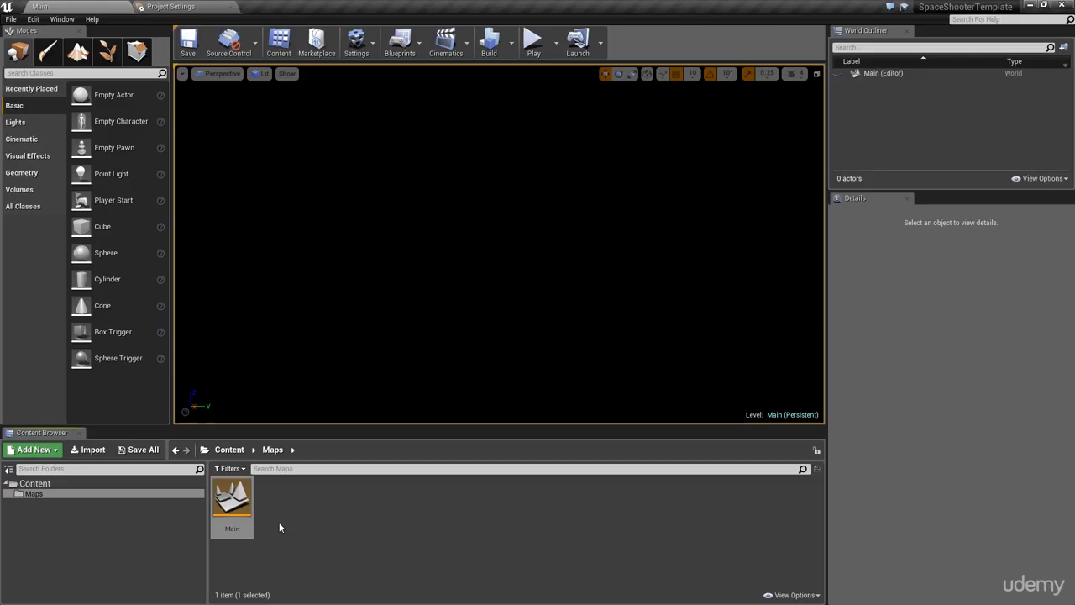